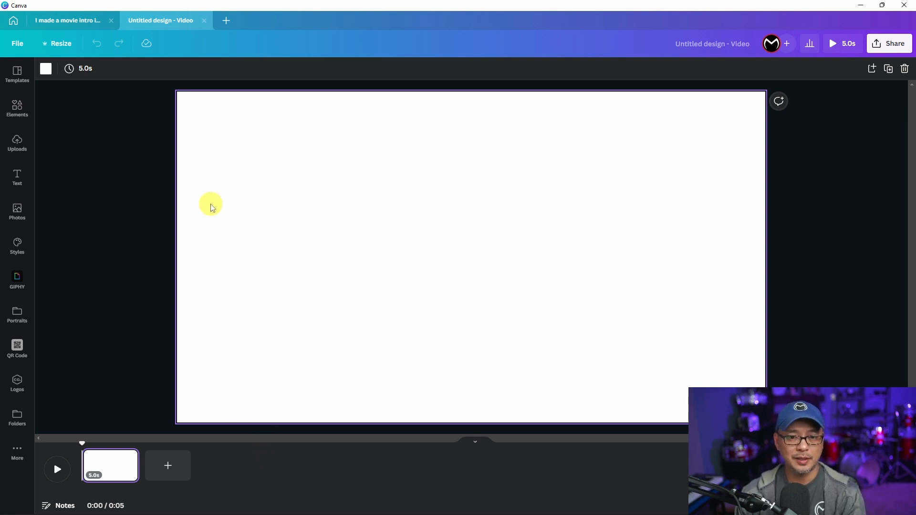
Step: Search the audio library for 'force m', preview Force Matrix, and add it below the blank page
click(24, 139)
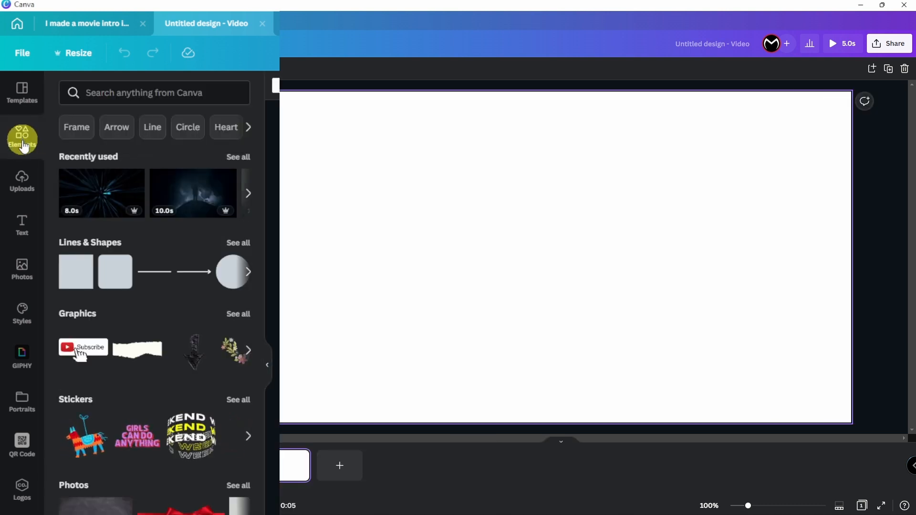
scroll(185, 240, down, 8)
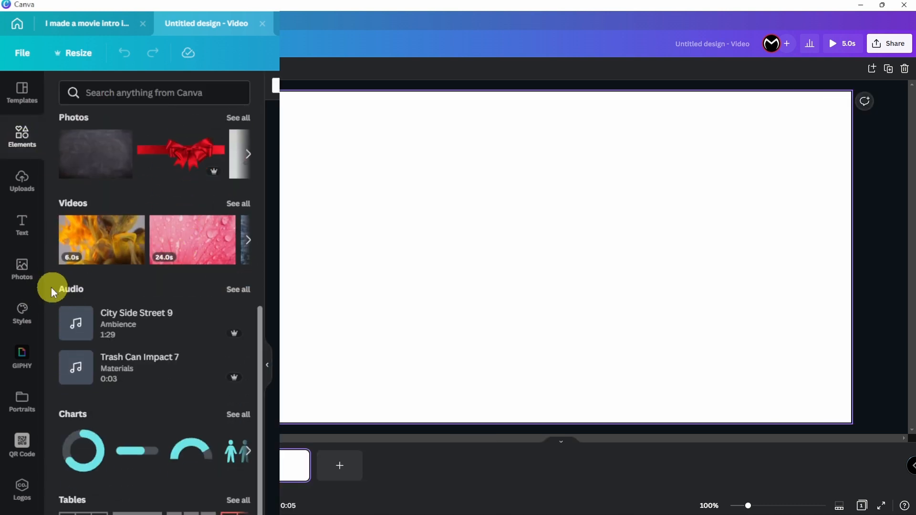
click(238, 292)
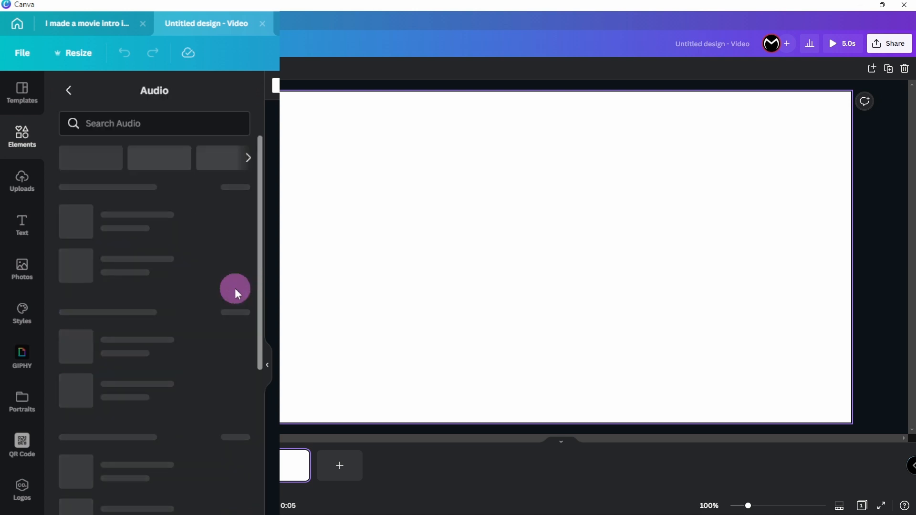
scroll(167, 343, down, 8)
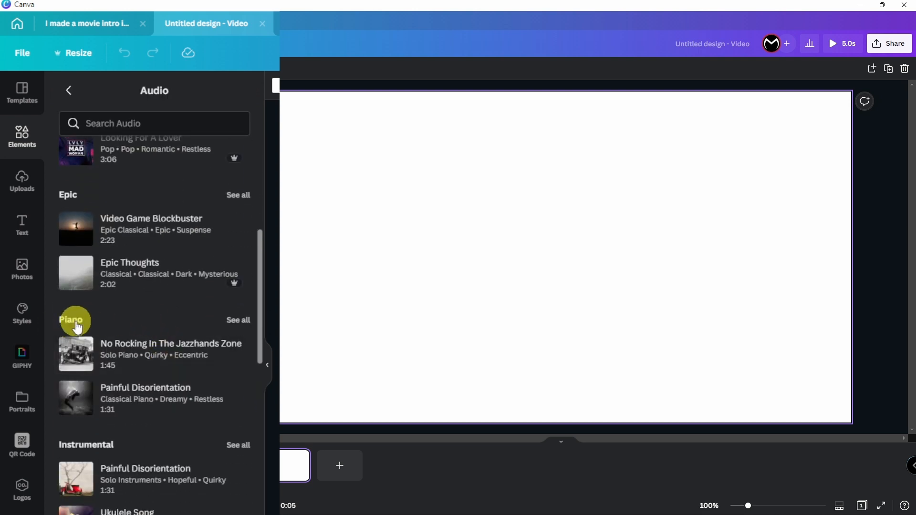
scroll(137, 418, up, 10)
click(138, 124)
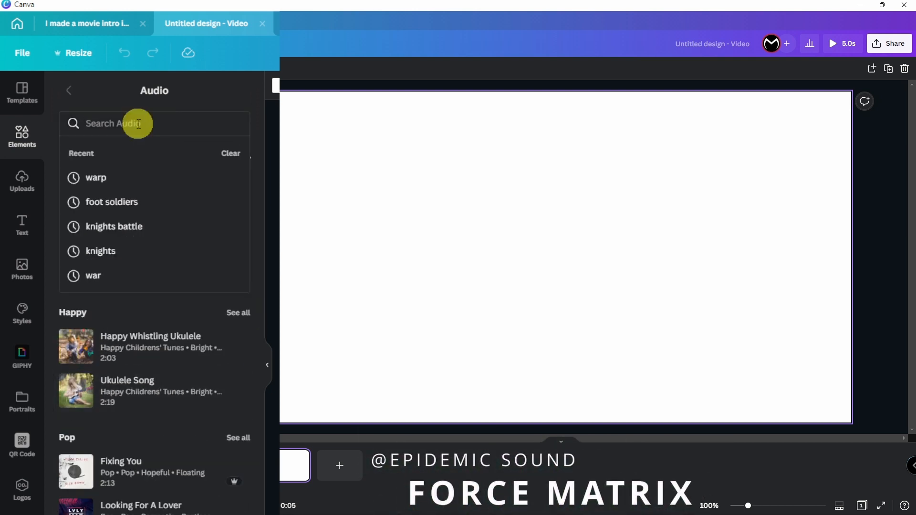
text(f)
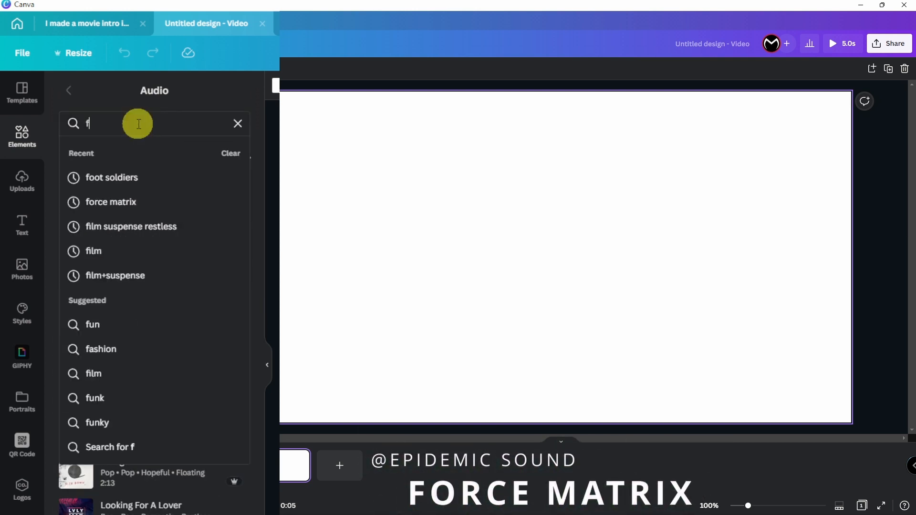
text(orce m)
click(81, 175)
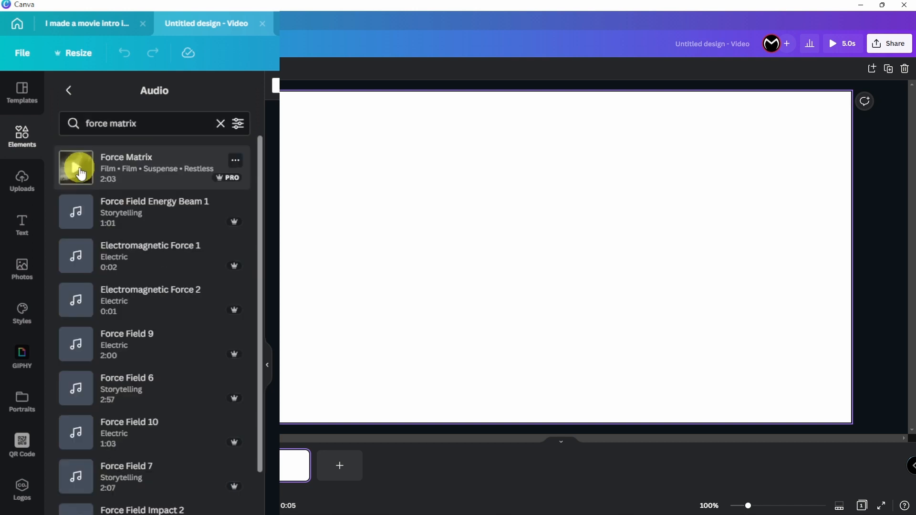
click(80, 172)
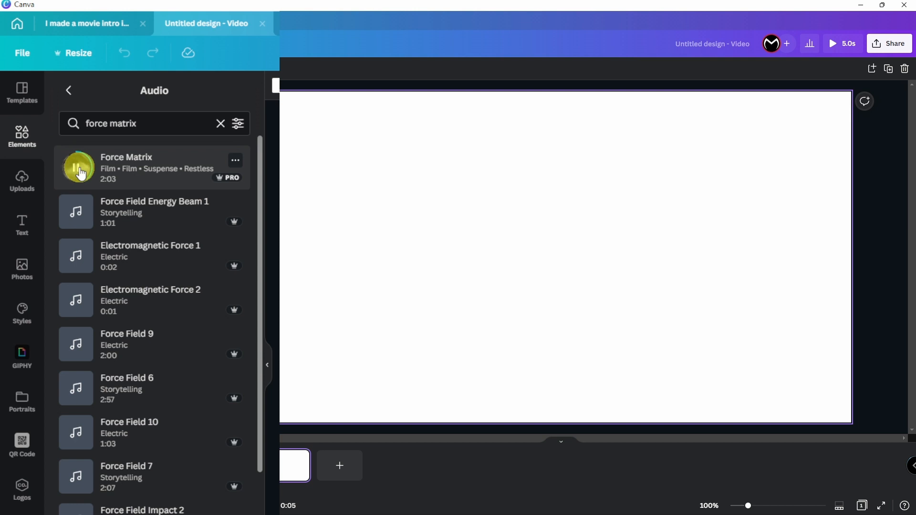
click(80, 173)
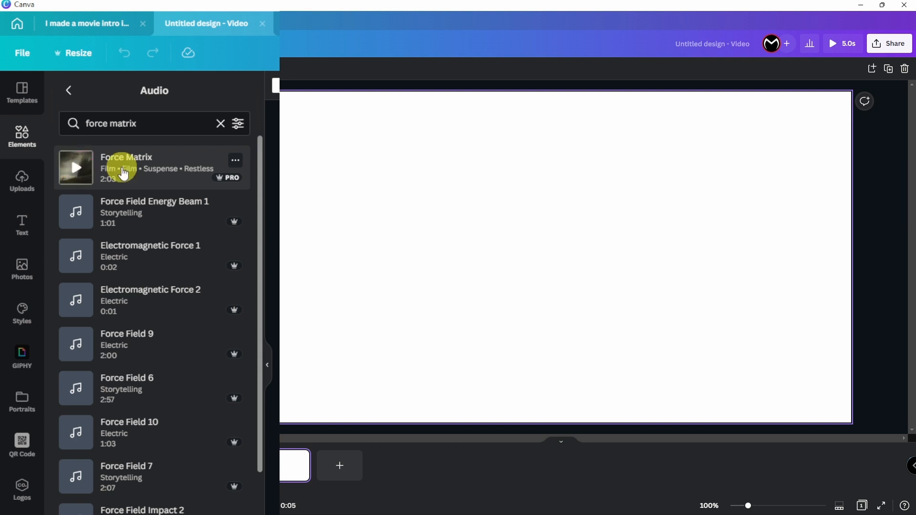
drag(123, 177, 397, 240)
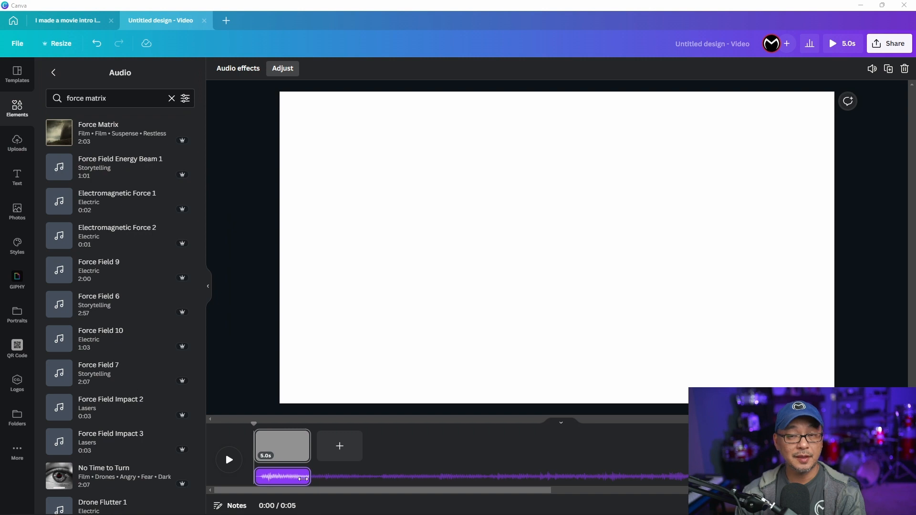
Step: Set the page duration to 30 seconds with the Timing slider
mouse_move(305, 476)
mouse_down()
mouse_move(364, 475)
mouse_move(303, 475)
mouse_up()
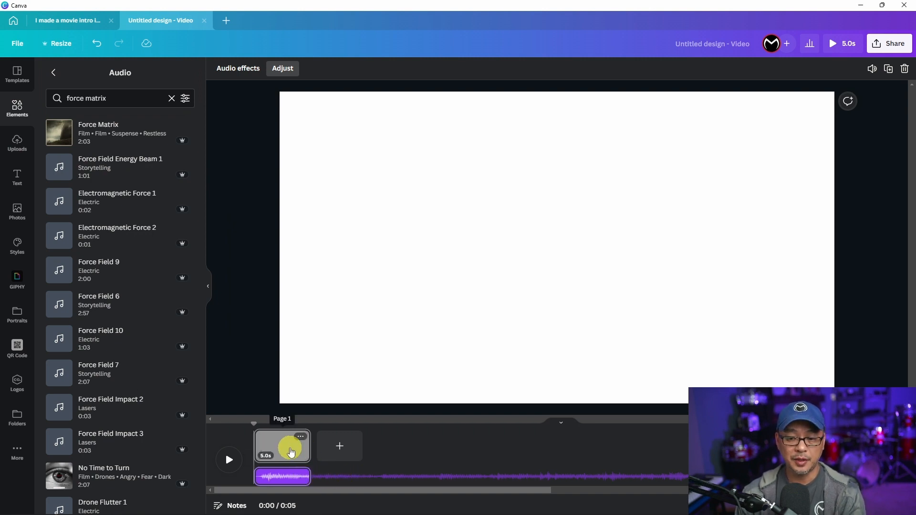
click(291, 450)
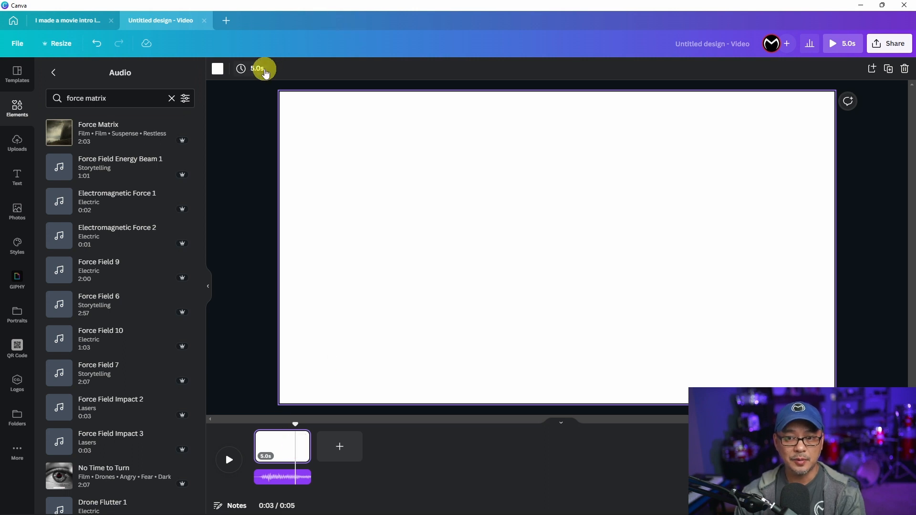
click(262, 68)
drag(262, 111, 346, 112)
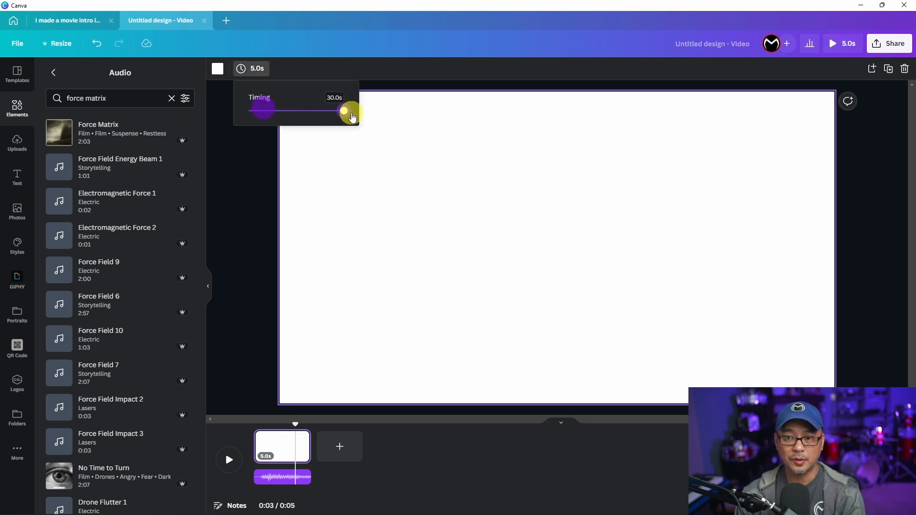
click(340, 448)
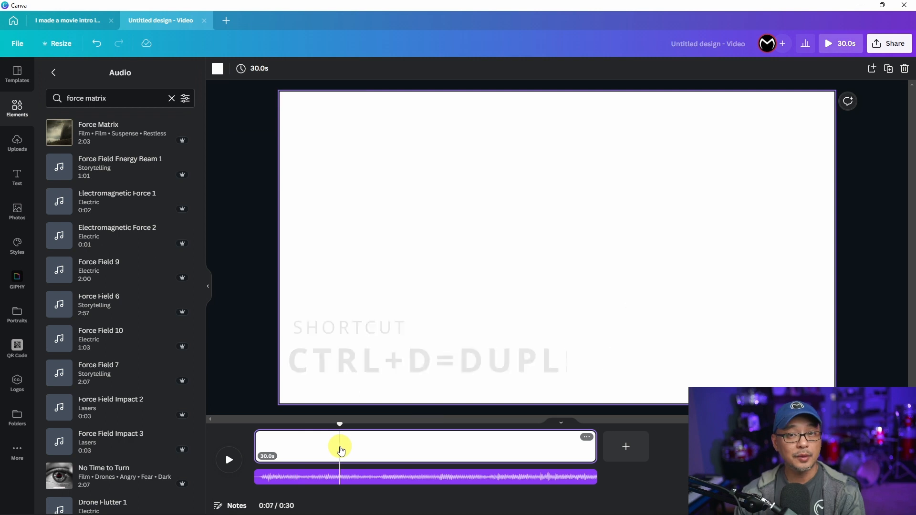
Step: Duplicate the 30-second page, then duplicate both pages for a 1:10 video
key(ctrl+d)
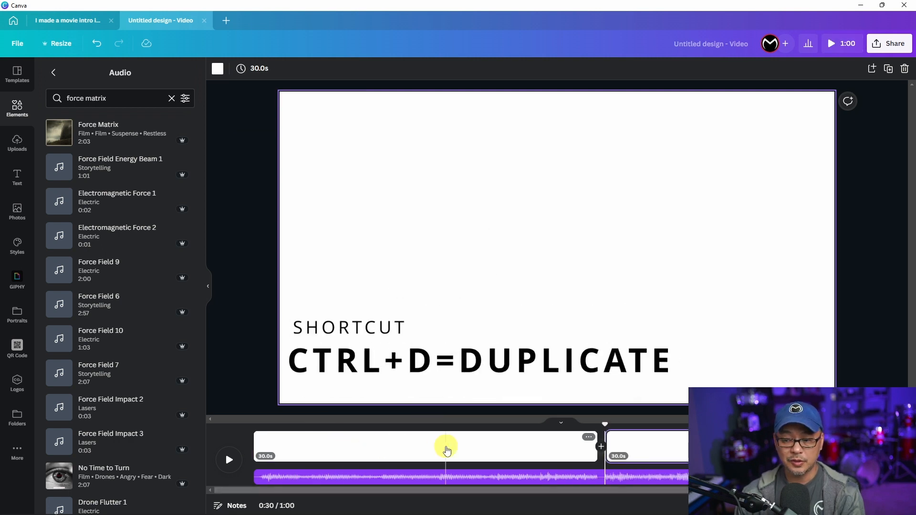
click(448, 451)
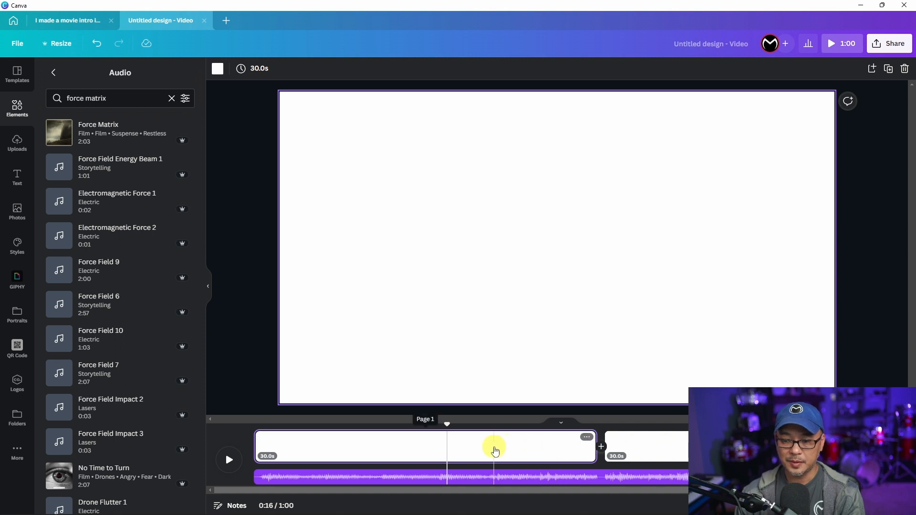
shift+click(523, 446)
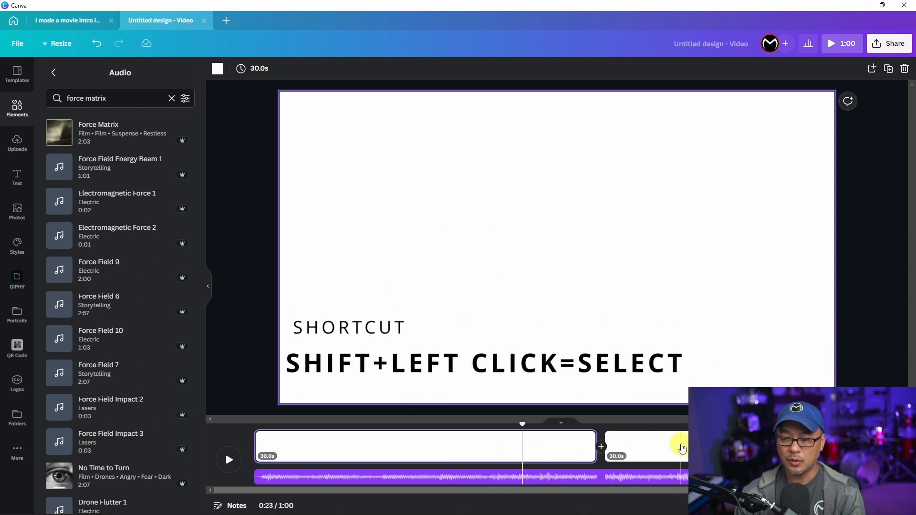
shift+click(682, 448)
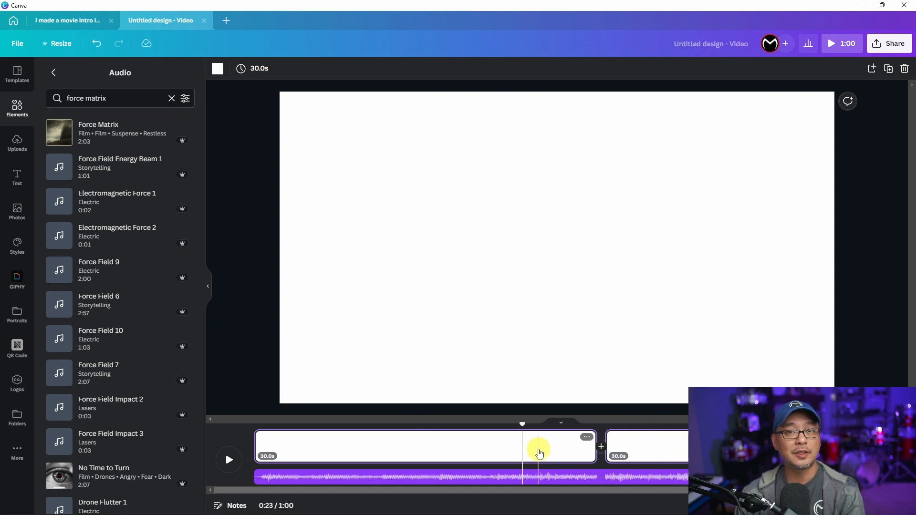
key(ctrl+d)
click(208, 288)
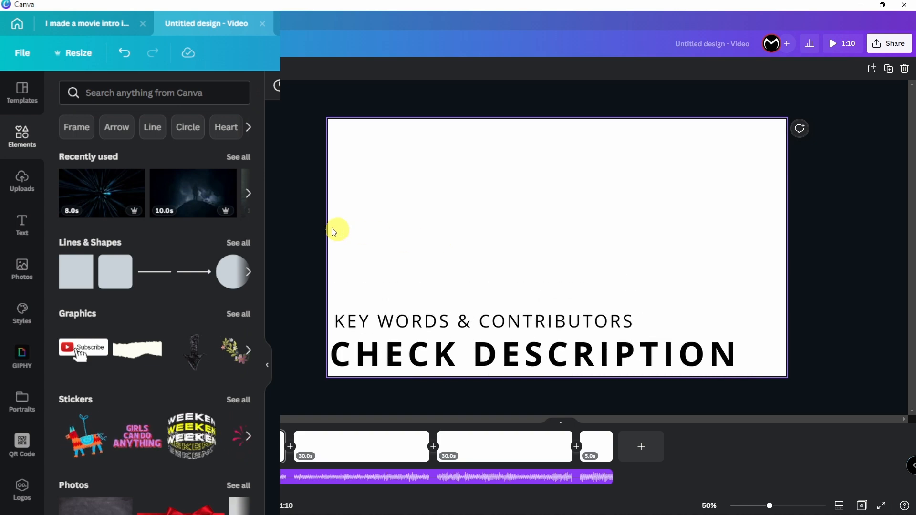
Step: Search 'warp speed' and place the 8-second blue warp-speed tunnel video on the first page
click(151, 92)
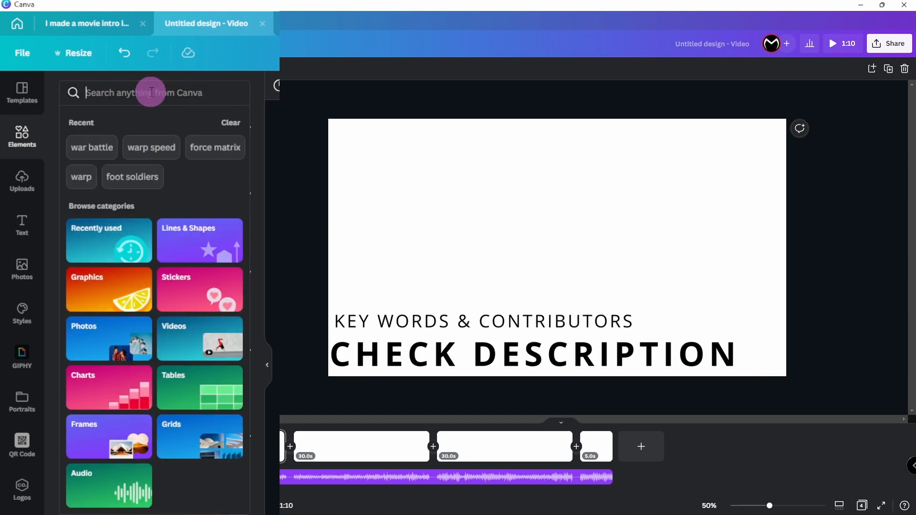
text(warp speed)
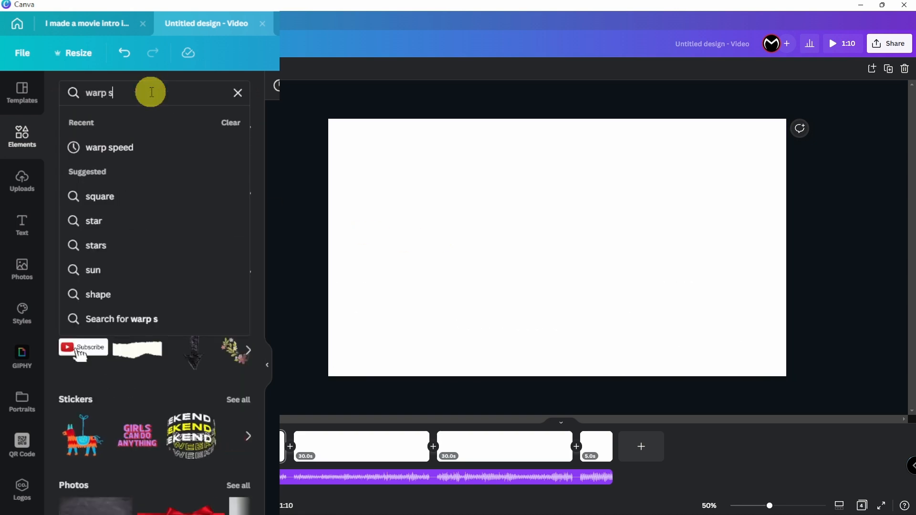
key(Return)
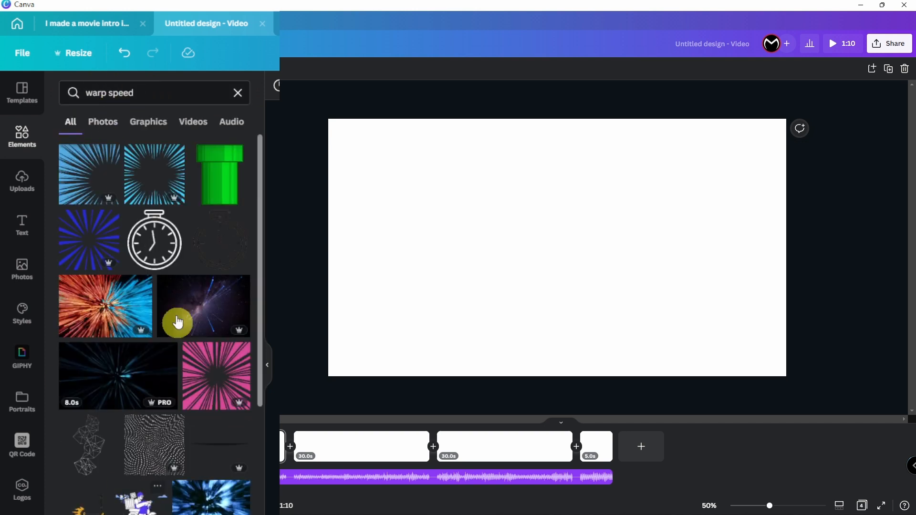
click(104, 370)
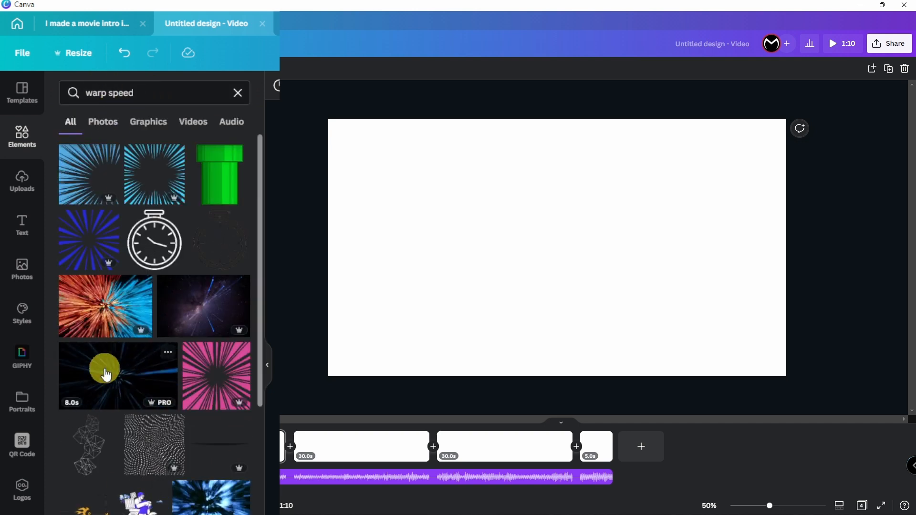
drag(102, 368, 330, 172)
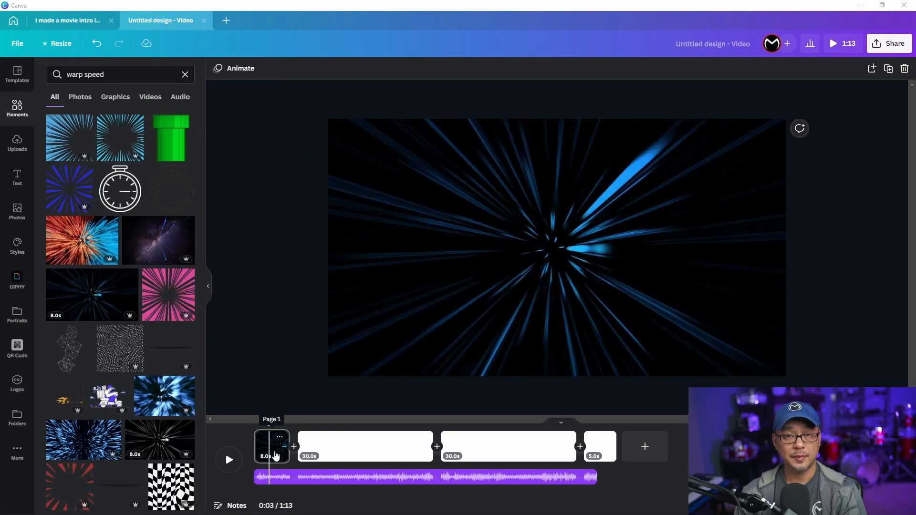
click(276, 453)
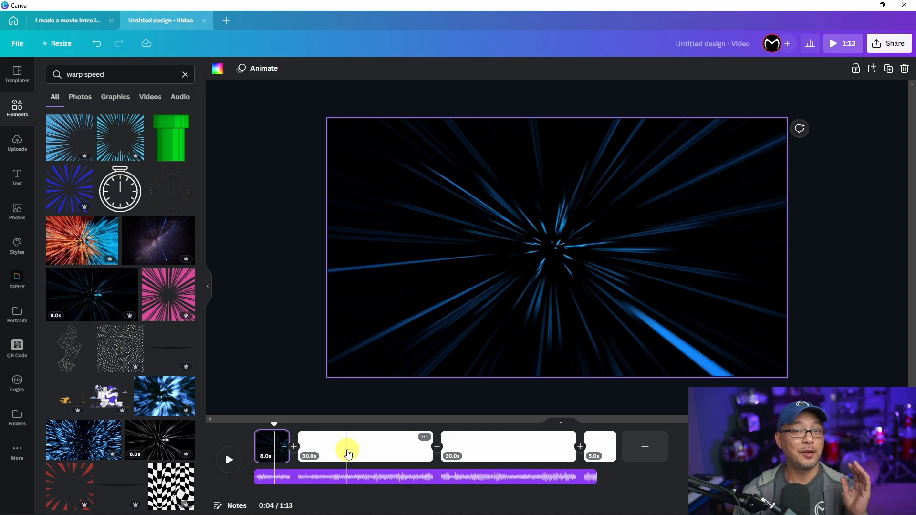
Step: Shorten the second page to 5 seconds
click(365, 447)
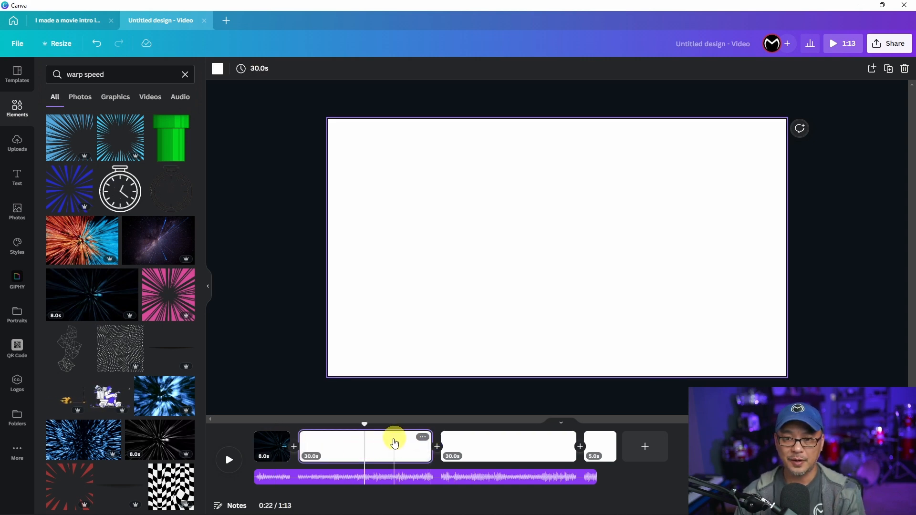
click(358, 446)
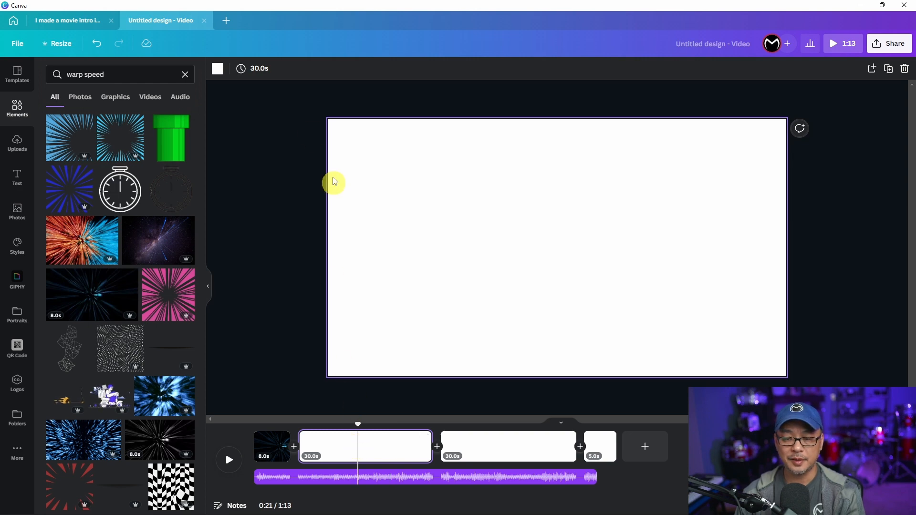
click(258, 69)
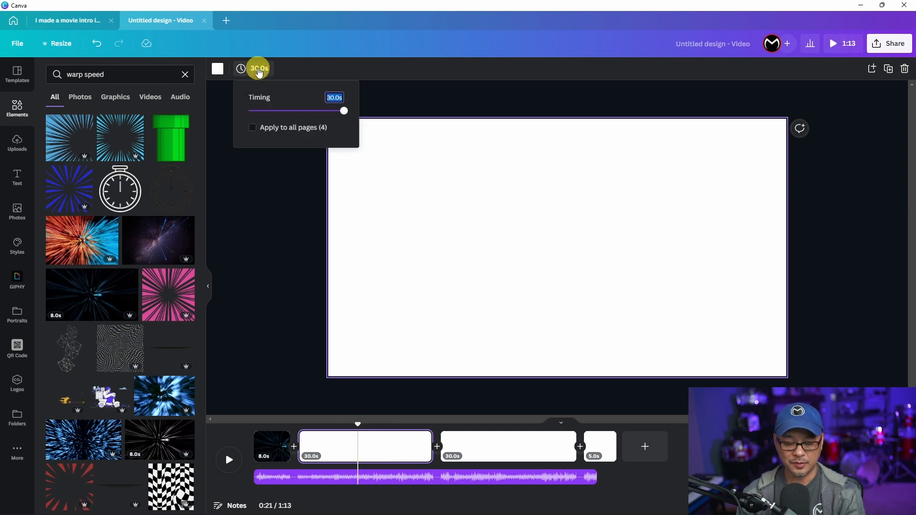
text(5)
key(Return)
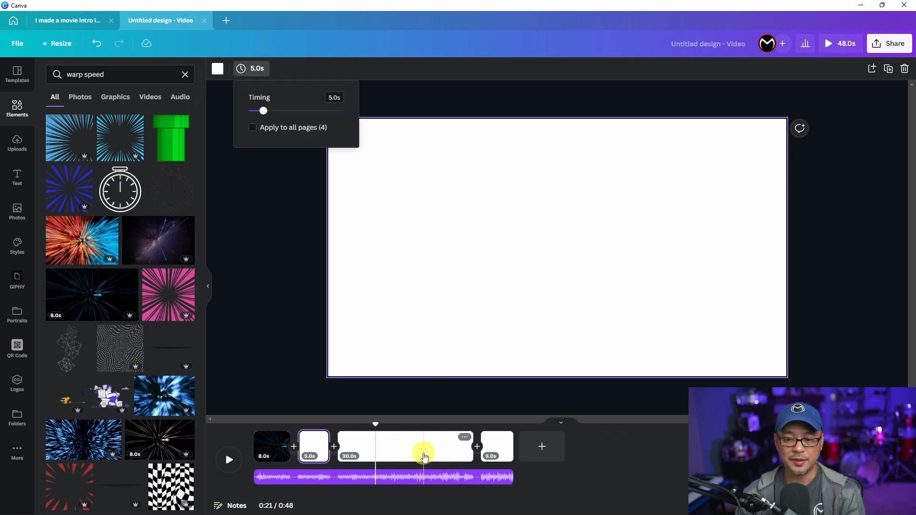
click(313, 446)
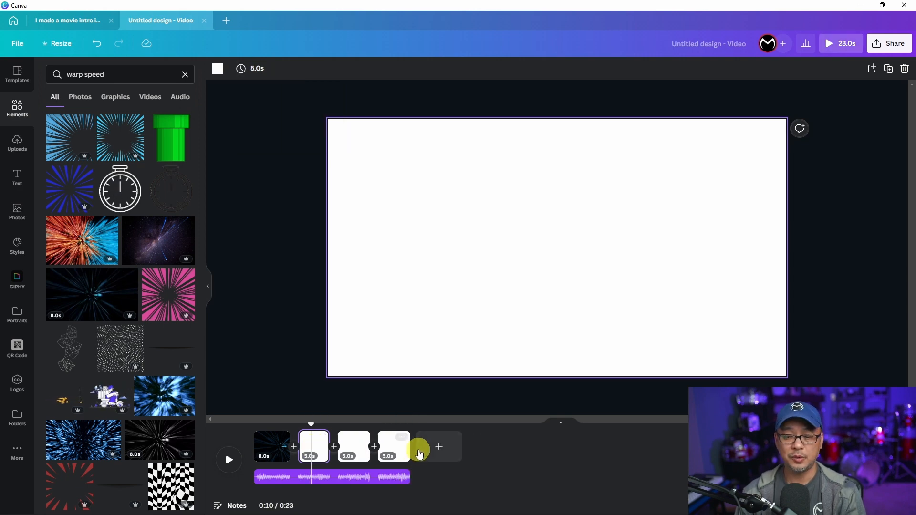
Step: Duplicate pages two to four into more 5-second pages and stretch the soundtrack to about 1:31
shift+click(398, 449)
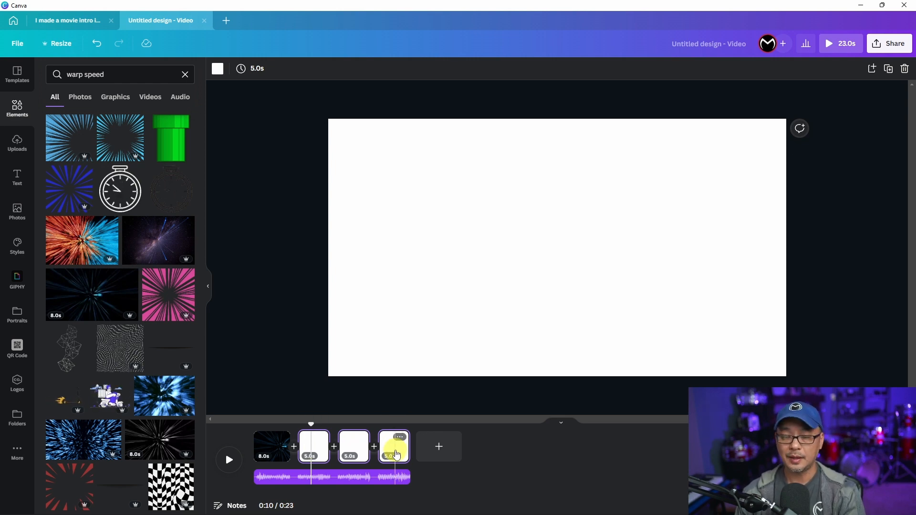
key(ctrl+d)
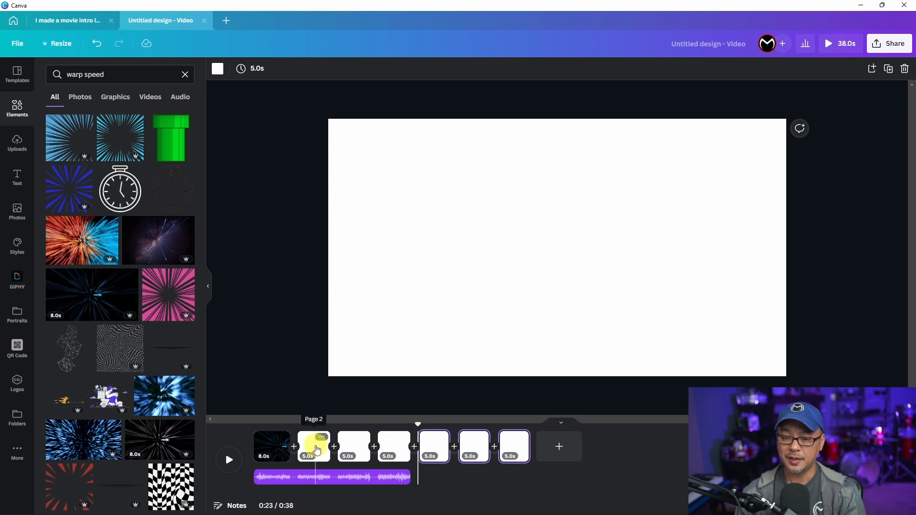
click(317, 449)
shift+click(515, 446)
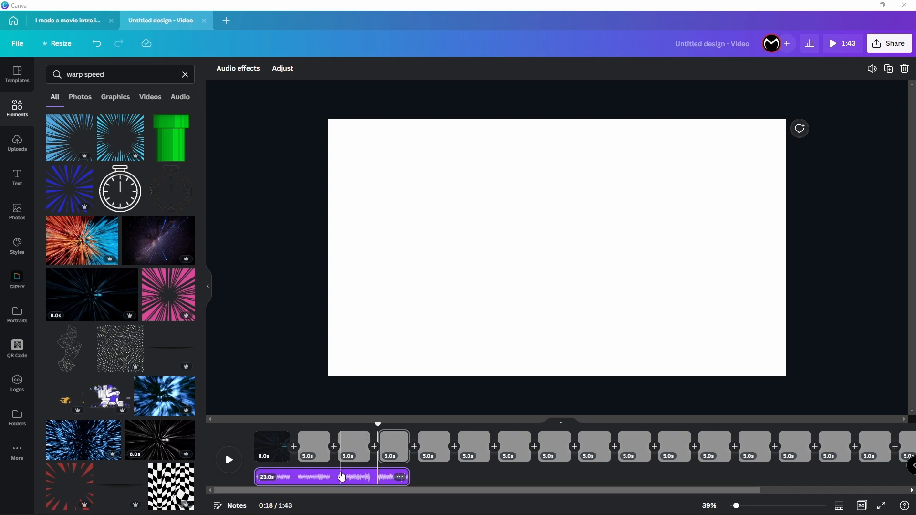
click(341, 476)
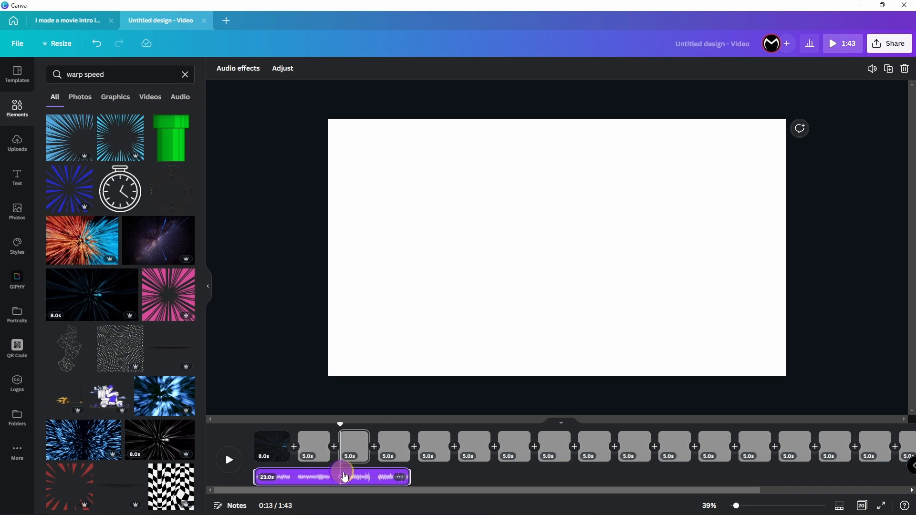
drag(406, 474, 847, 474)
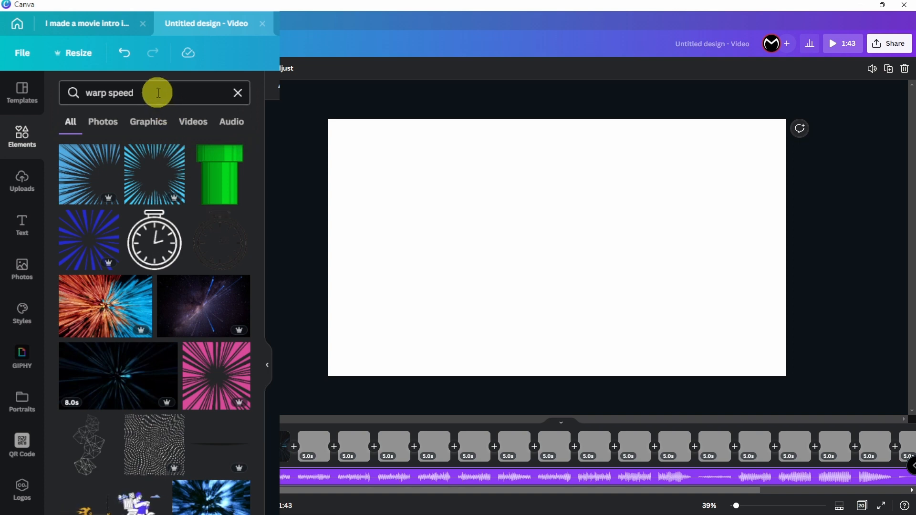
Step: Search 'war battle' videos and place the 12-second army clip on page 2
click(160, 93)
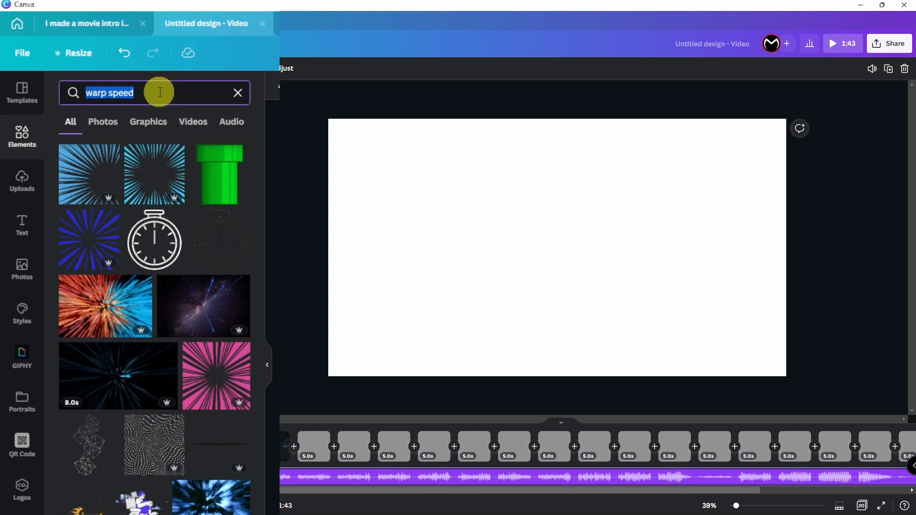
text(war)
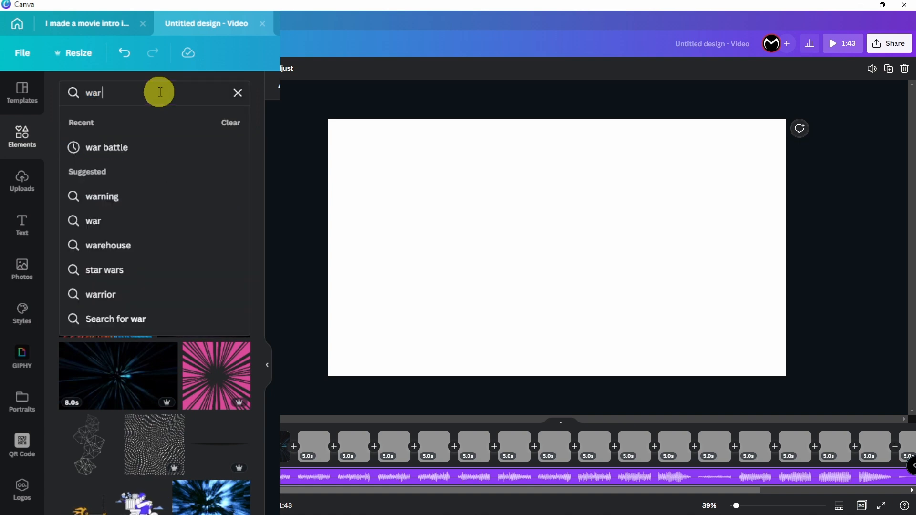
text( battle)
key(Return)
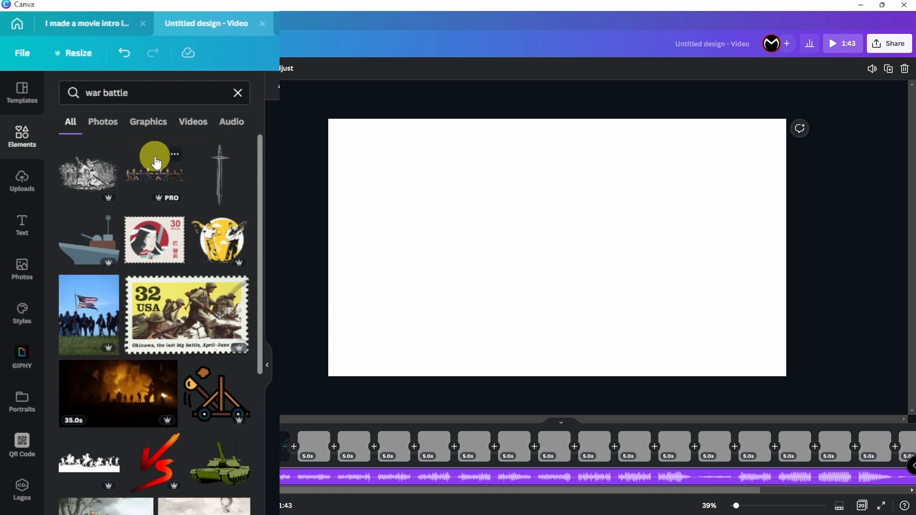
click(196, 123)
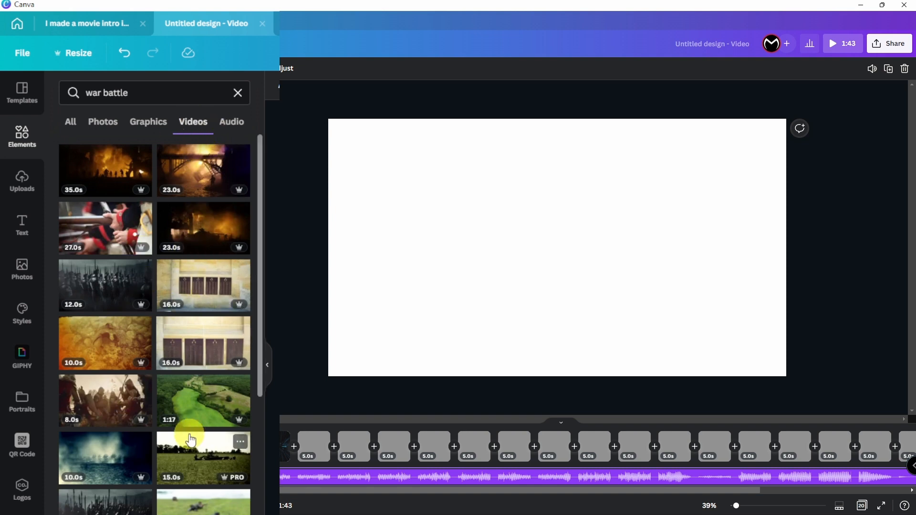
click(101, 285)
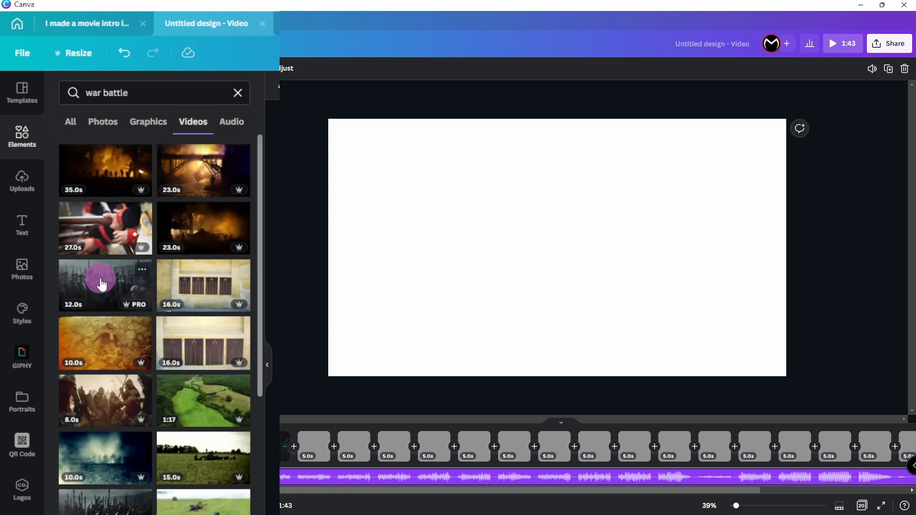
drag(101, 285, 394, 199)
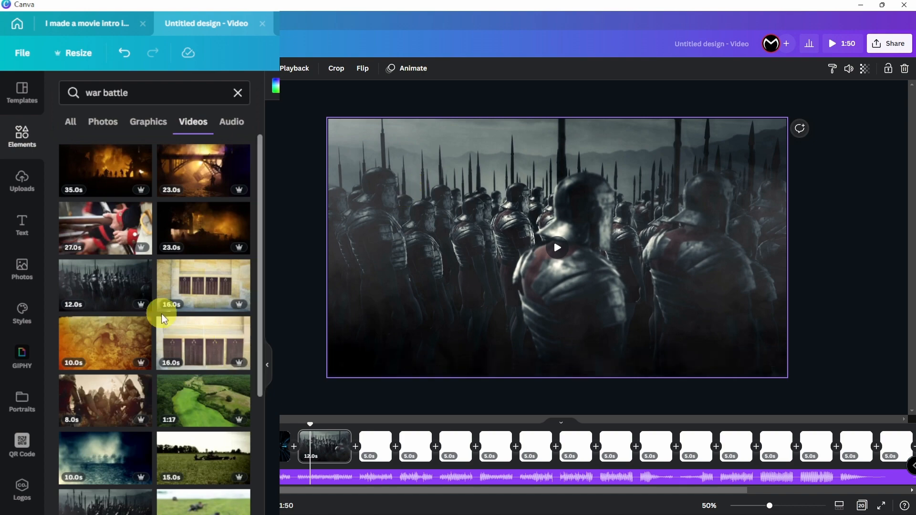
Step: Show the Roman soldiers clip's details and look for more clips by the same artist
scroll(163, 318, down, 4)
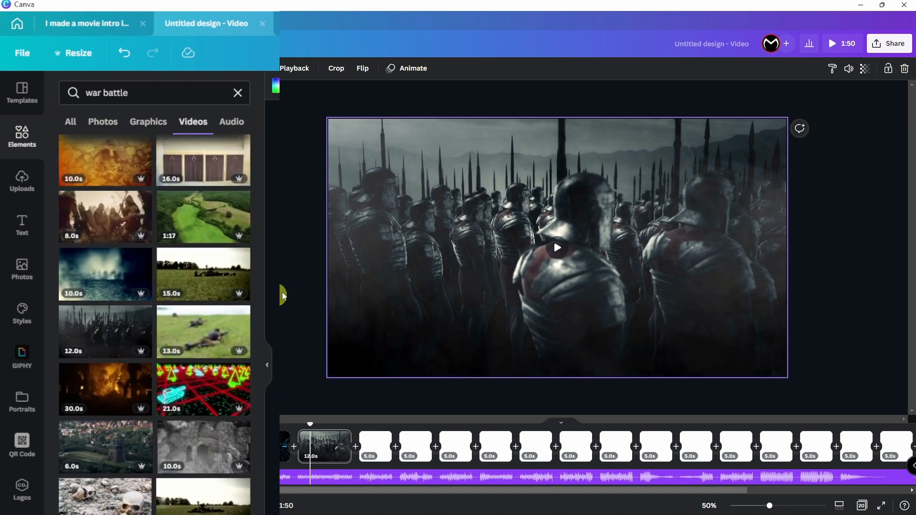
click(280, 447)
click(325, 447)
scroll(210, 302, up, 3)
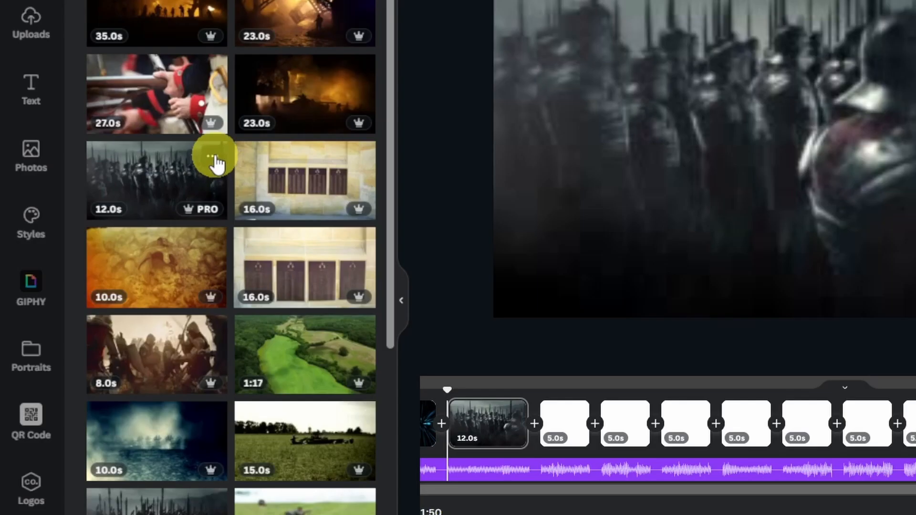
click(213, 157)
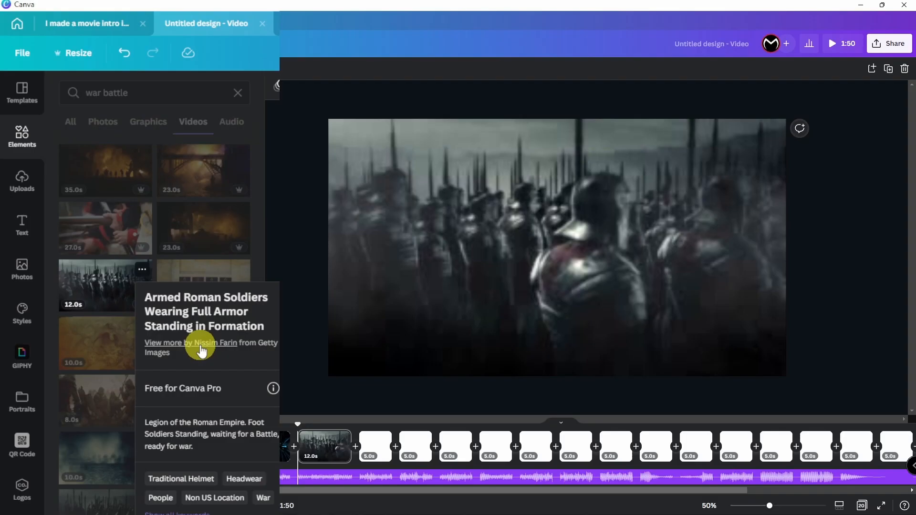
click(300, 268)
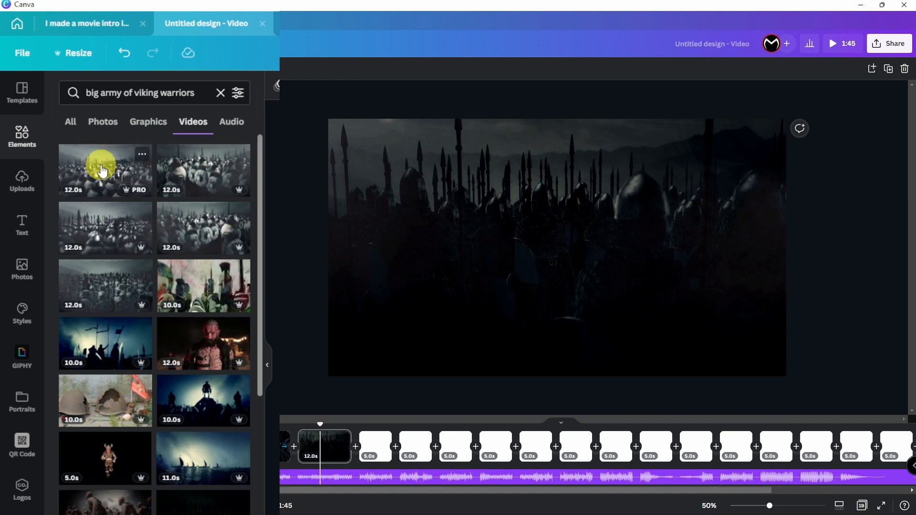
Step: Add viking army, horse-warrior, Roman legion and another army clip to the next blank pages
click(380, 446)
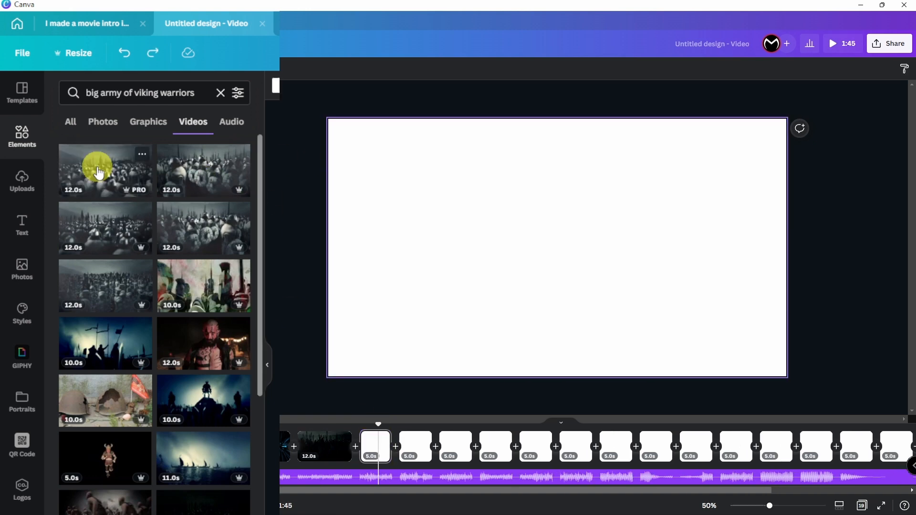
drag(99, 173, 373, 447)
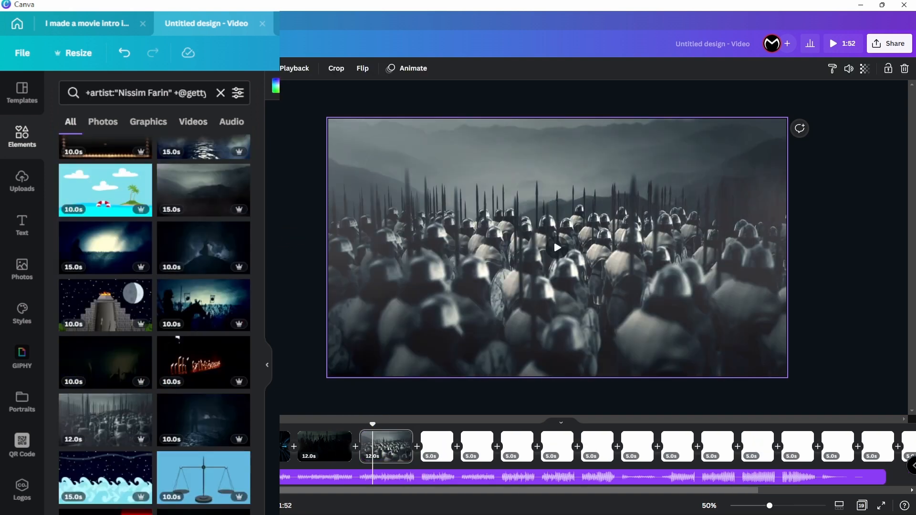
click(210, 303)
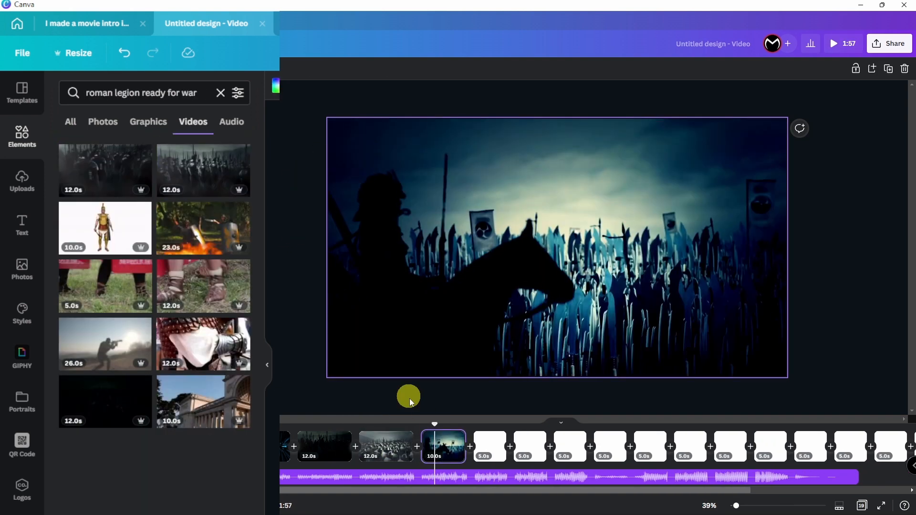
drag(109, 168, 343, 137)
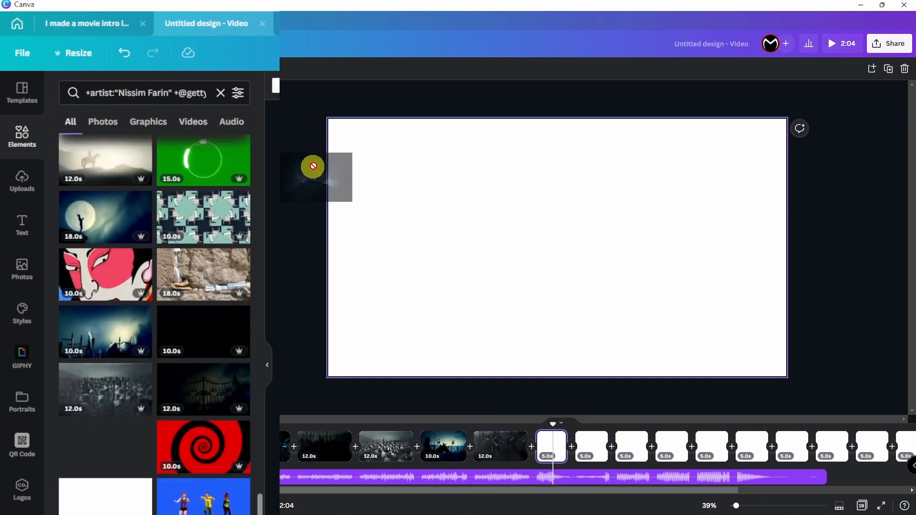
drag(313, 167, 329, 213)
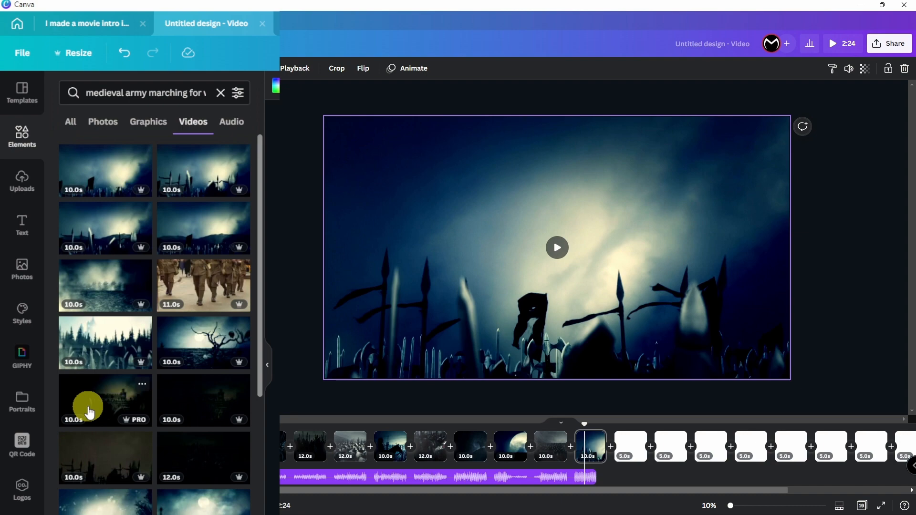
Step: Fill the remaining pages with a dark clip, a red clip and the fire video, ending on the dragon clip
drag(90, 412, 625, 439)
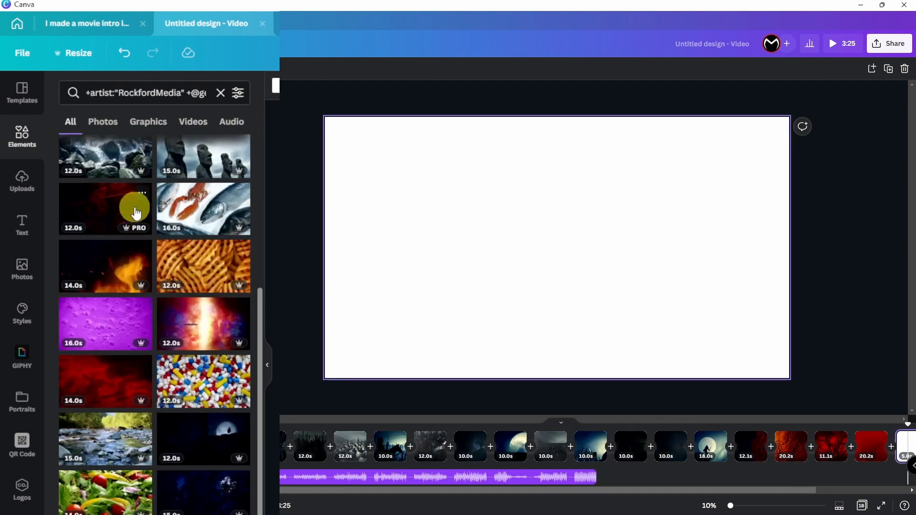
drag(133, 205, 422, 196)
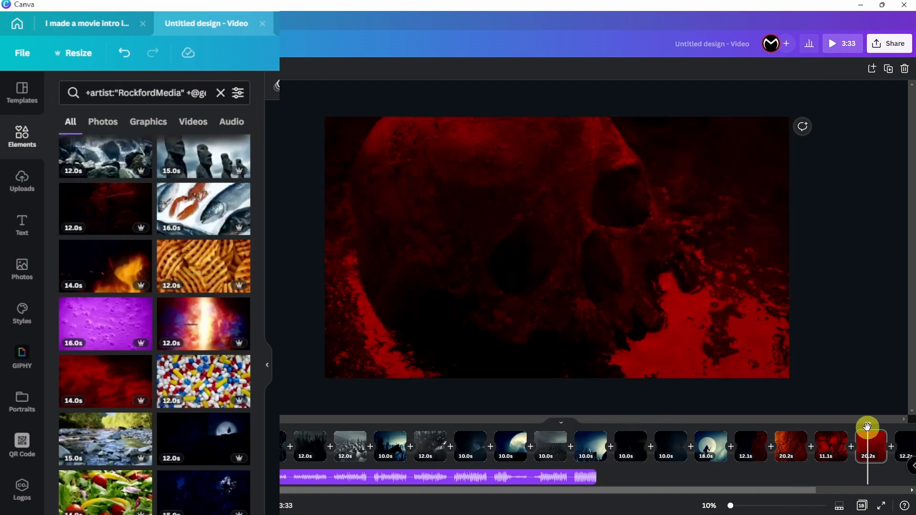
click(907, 435)
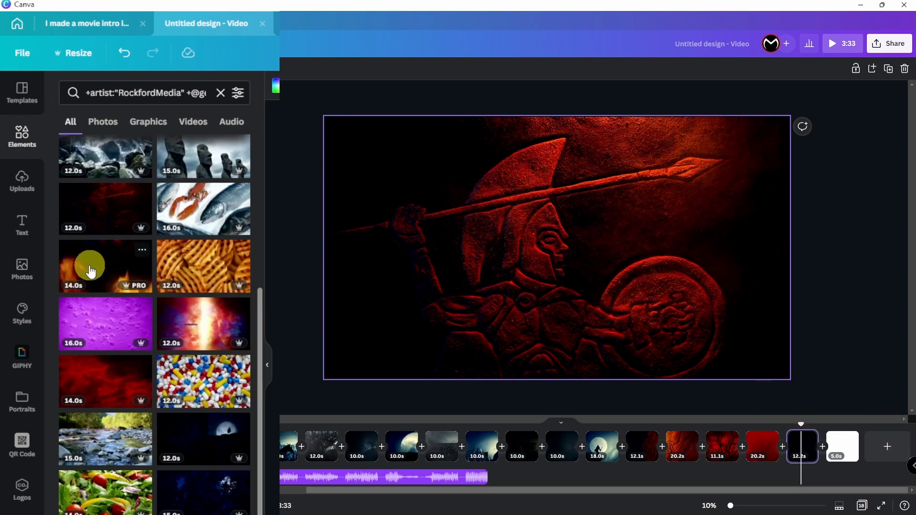
drag(90, 262, 401, 198)
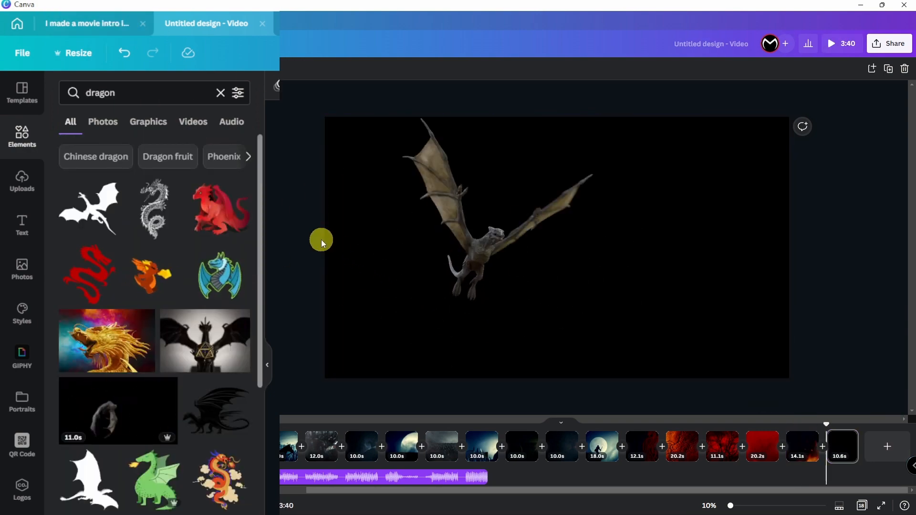
click(572, 266)
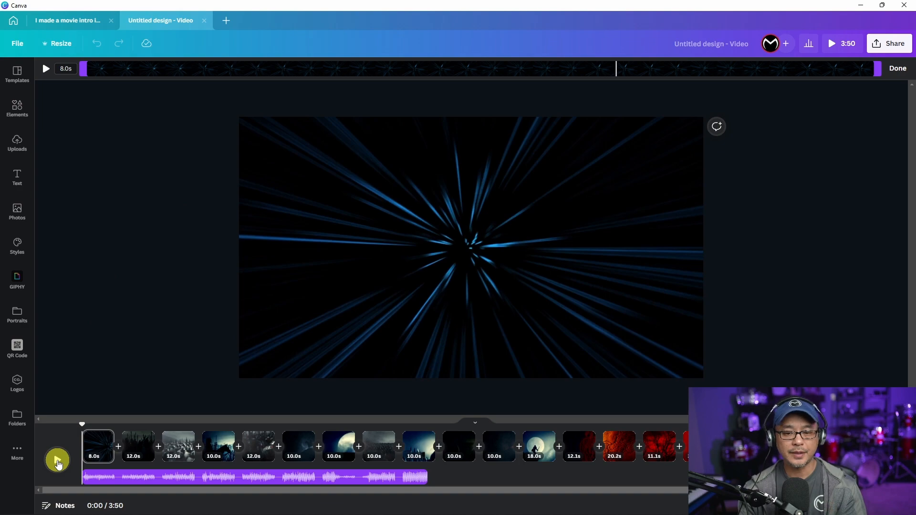
Step: Preview the intro from the start, stop playback, and select the opening starburst clip
click(57, 461)
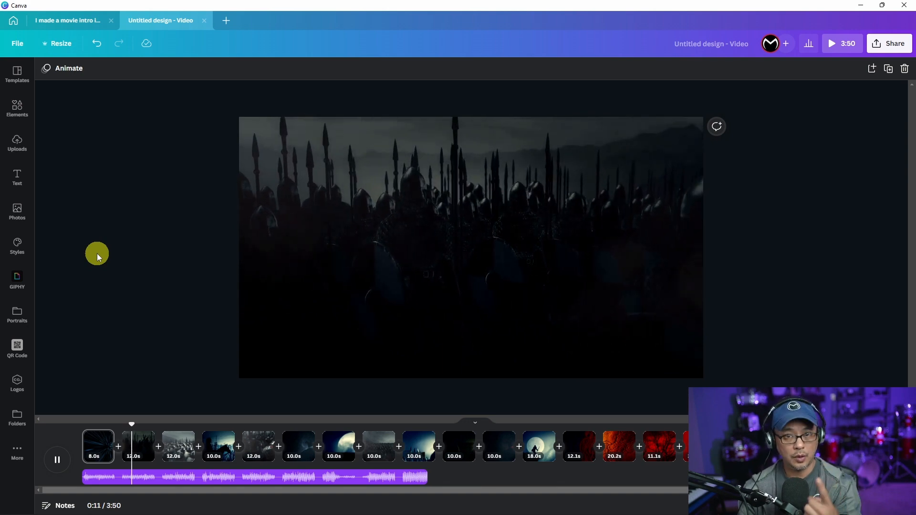
key(space)
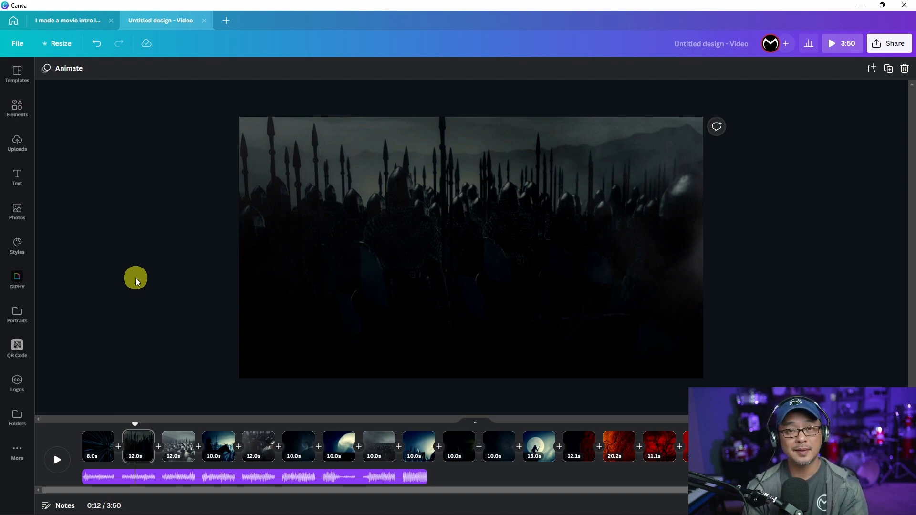
click(96, 444)
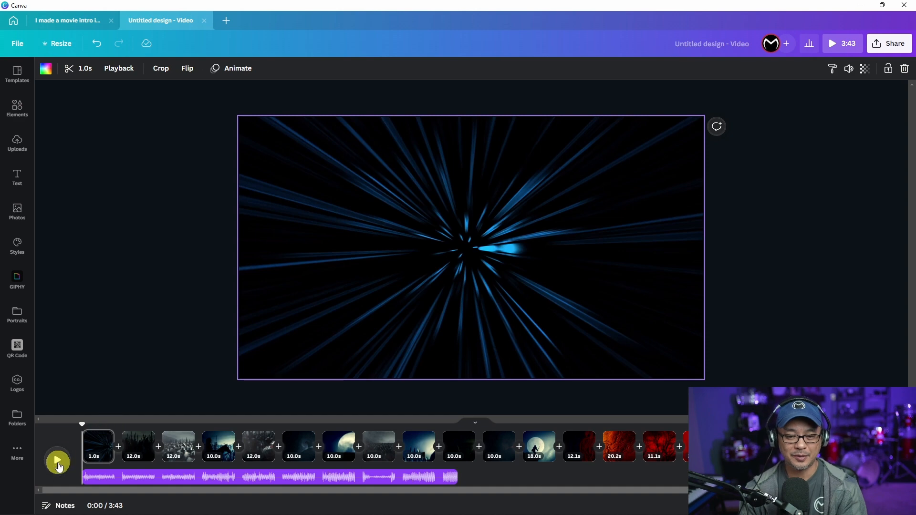
Step: Trim the Roman soldiers clip on page 2 from 12 to 5 seconds, bringing the video to 3:36
click(58, 463)
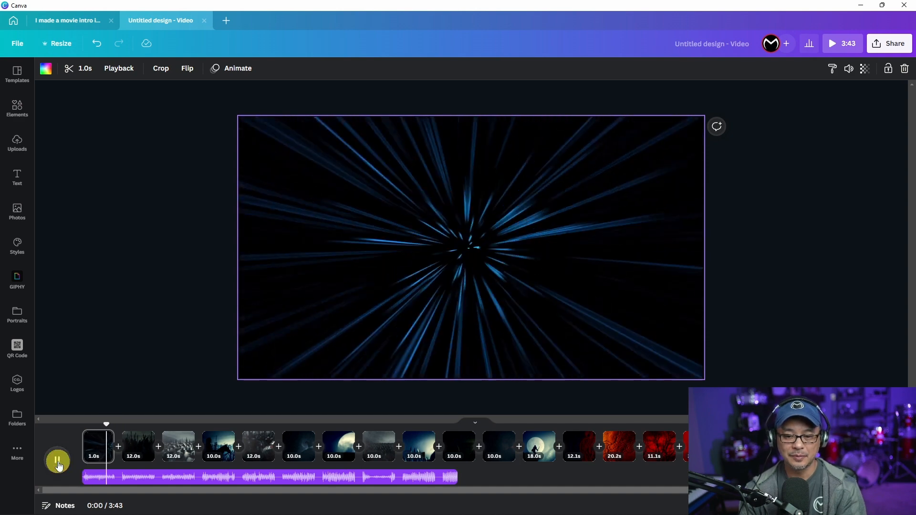
click(139, 330)
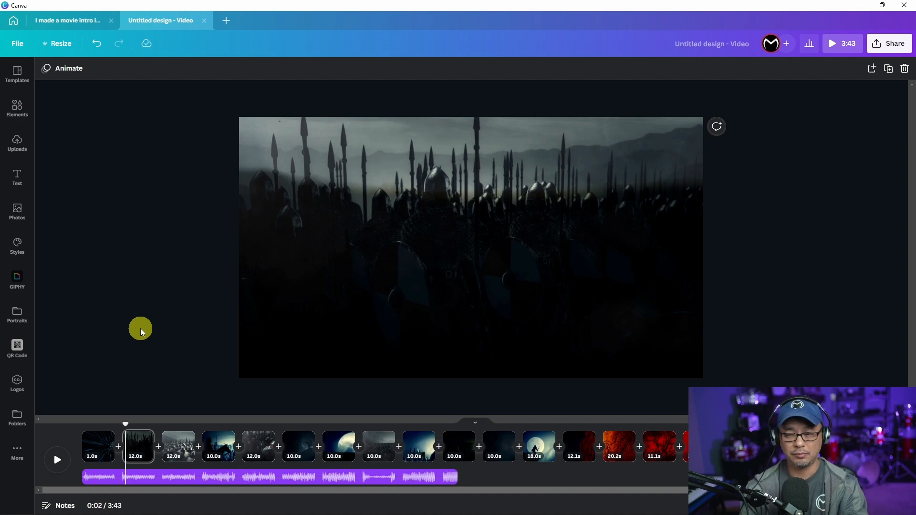
double_click(137, 445)
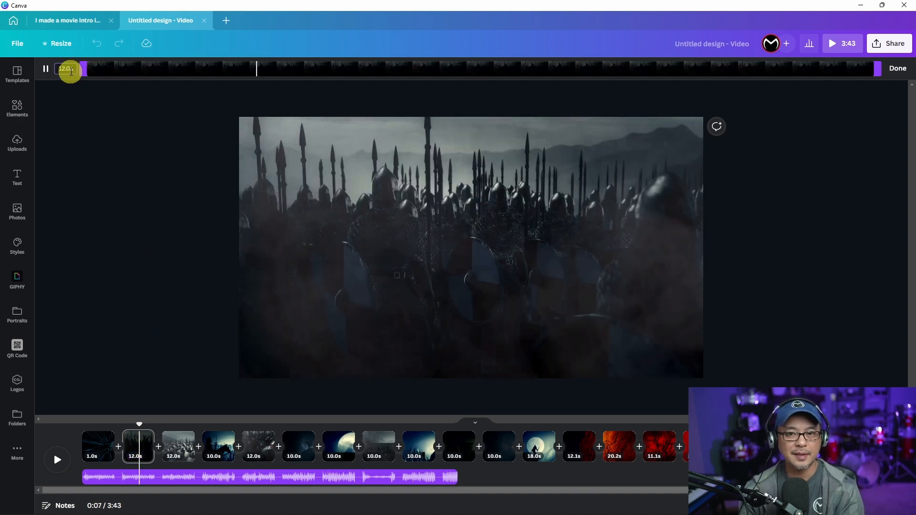
double_click(70, 71)
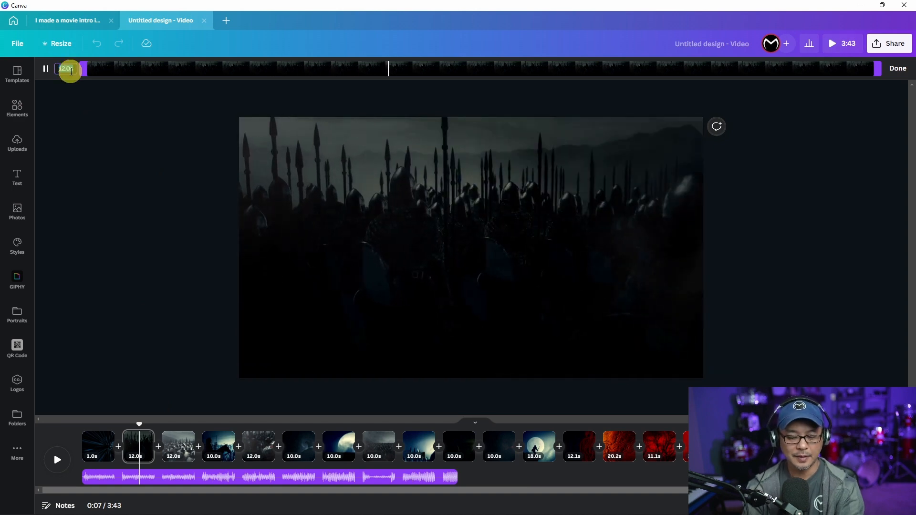
text(5)
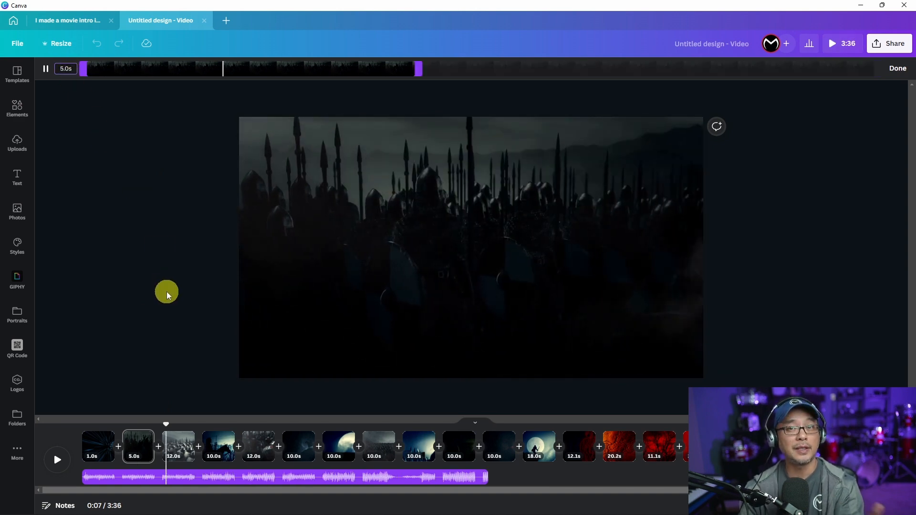
click(150, 420)
drag(150, 420, 78, 420)
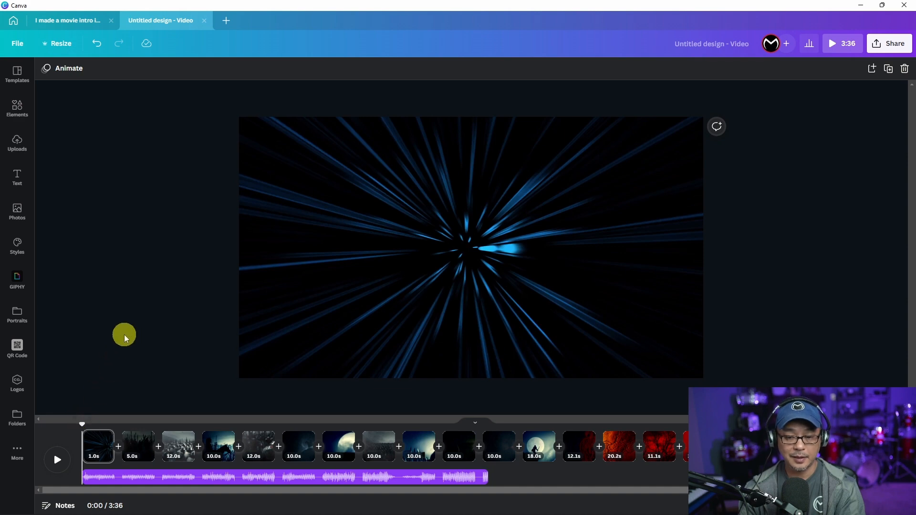
Step: Preview from the start and trim the army clip on page 3 to 5 seconds
click(57, 462)
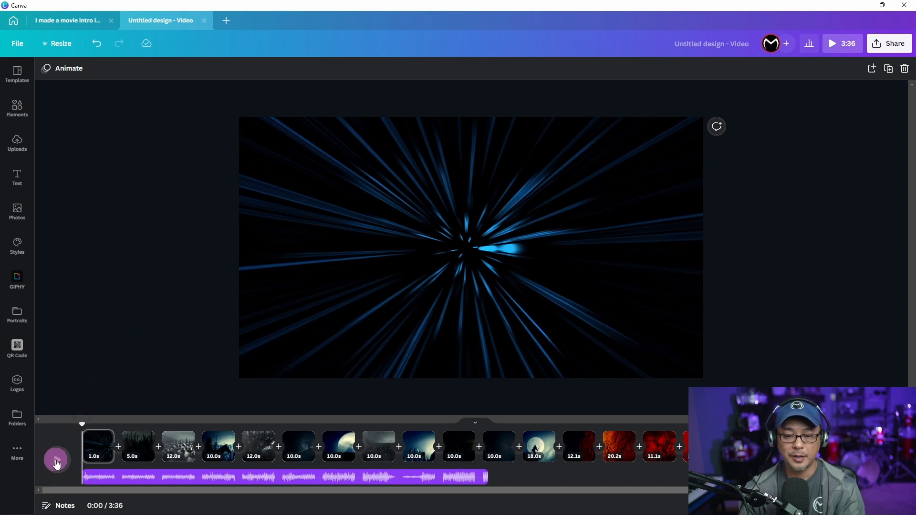
click(56, 462)
drag(87, 422, 80, 422)
click(58, 462)
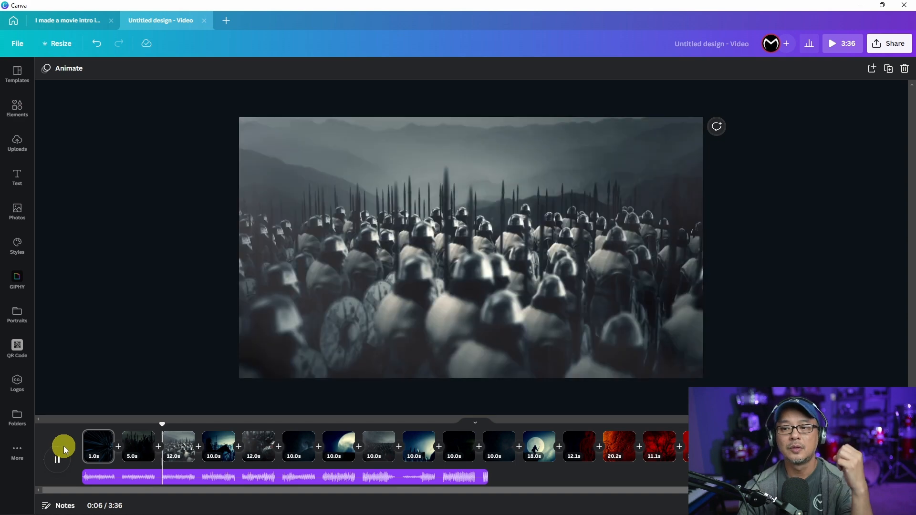
click(237, 242)
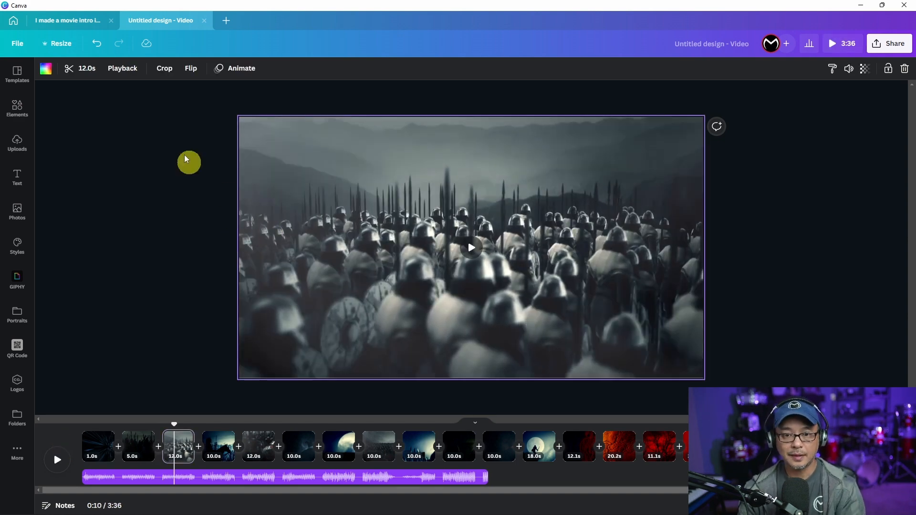
click(76, 68)
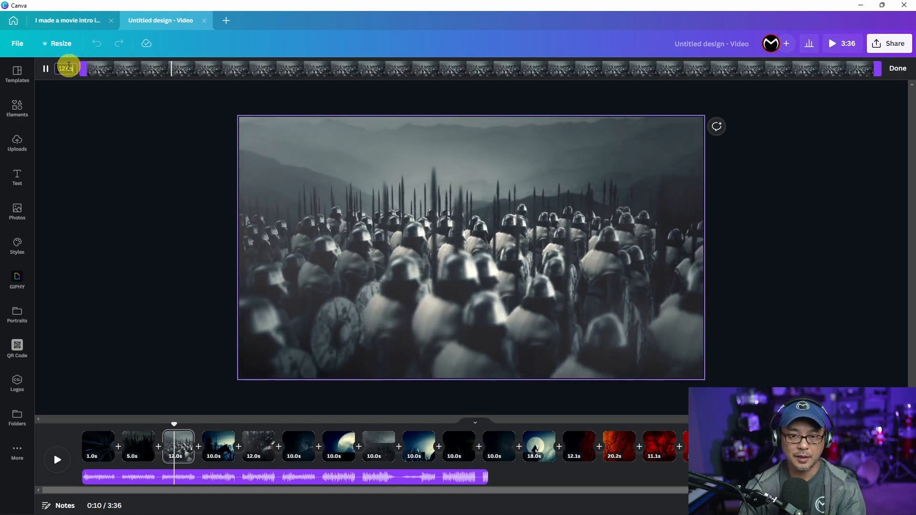
text(5)
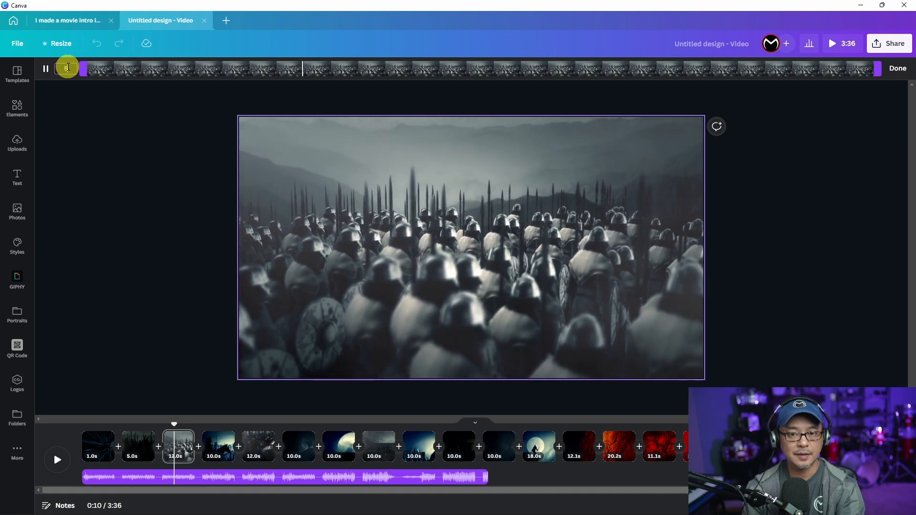
key(Return)
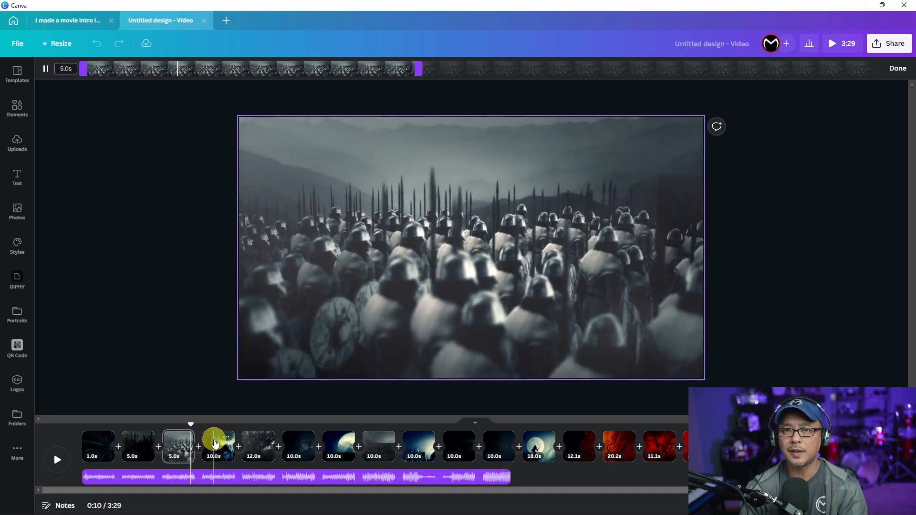
click(142, 446)
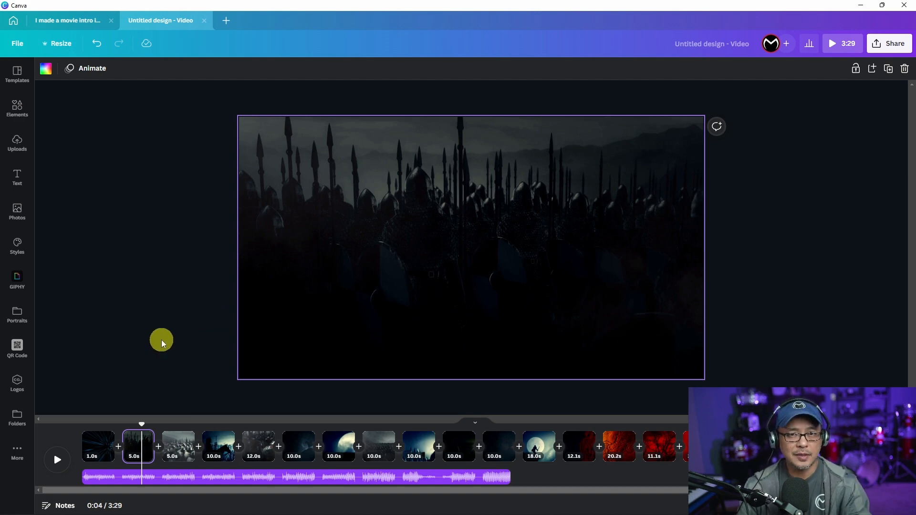
Step: Trim the horse-scene clip on page 4 to 5 seconds
click(219, 446)
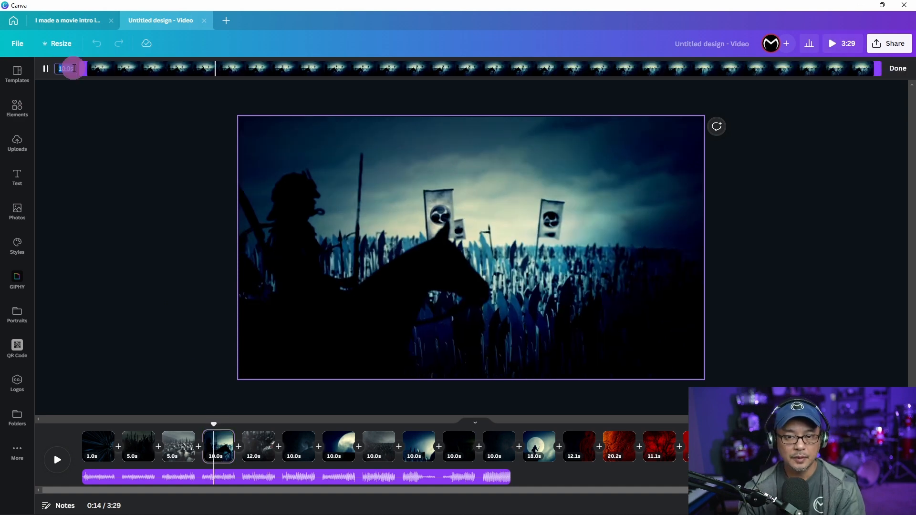
click(74, 68)
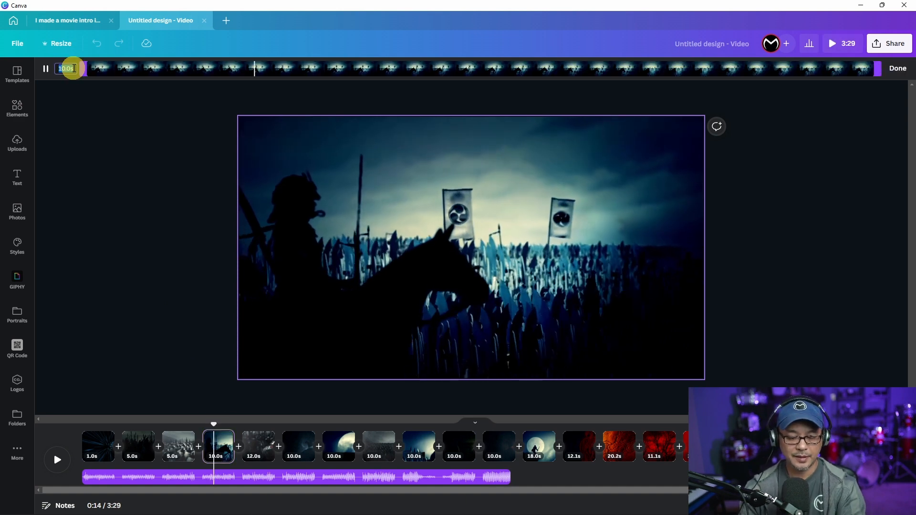
text(5)
key(Return)
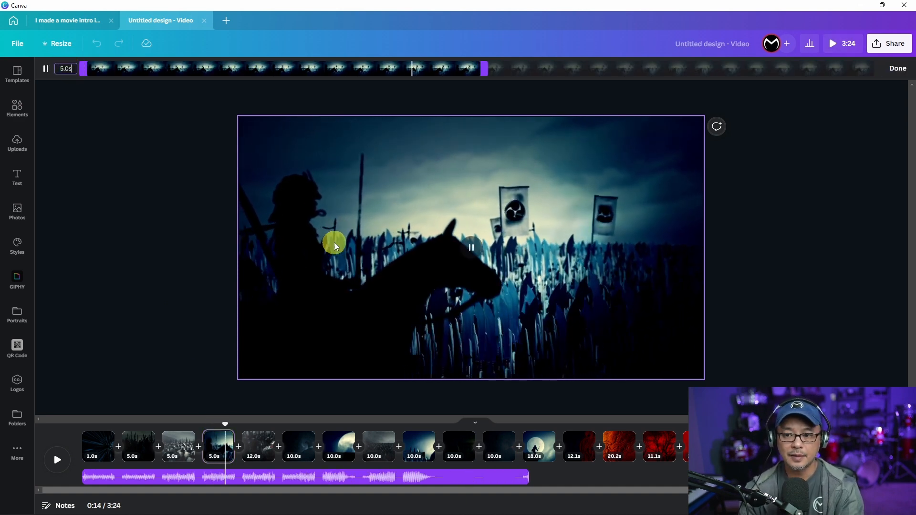
click(185, 306)
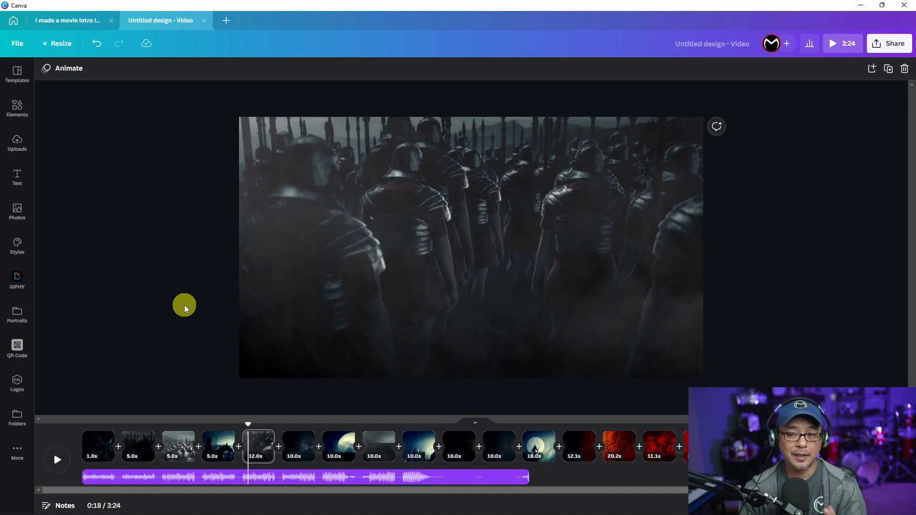
click(354, 251)
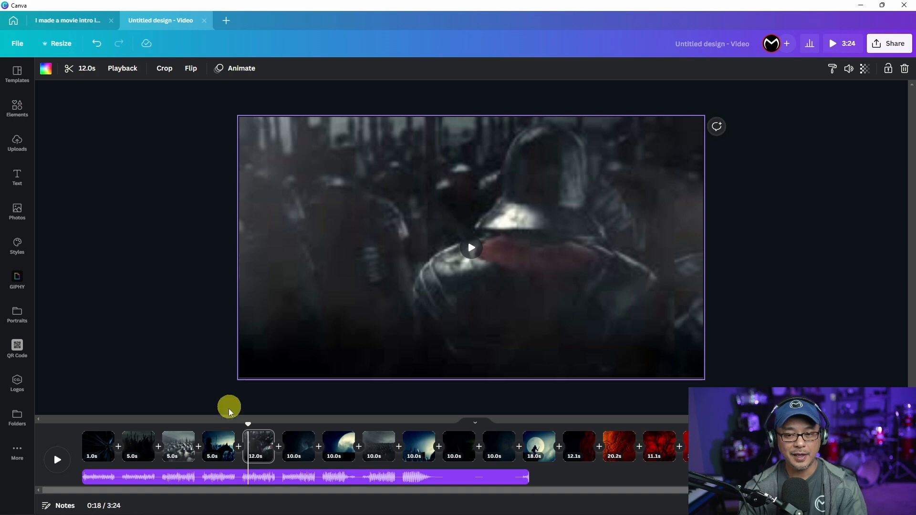
click(217, 449)
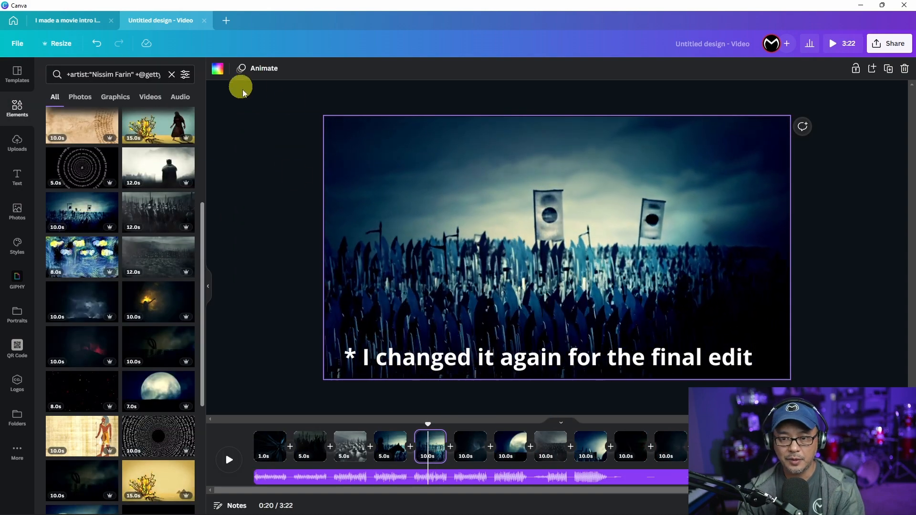
Step: Trim the clips on pages 5 through 8 to 5 seconds each
click(348, 138)
click(246, 68)
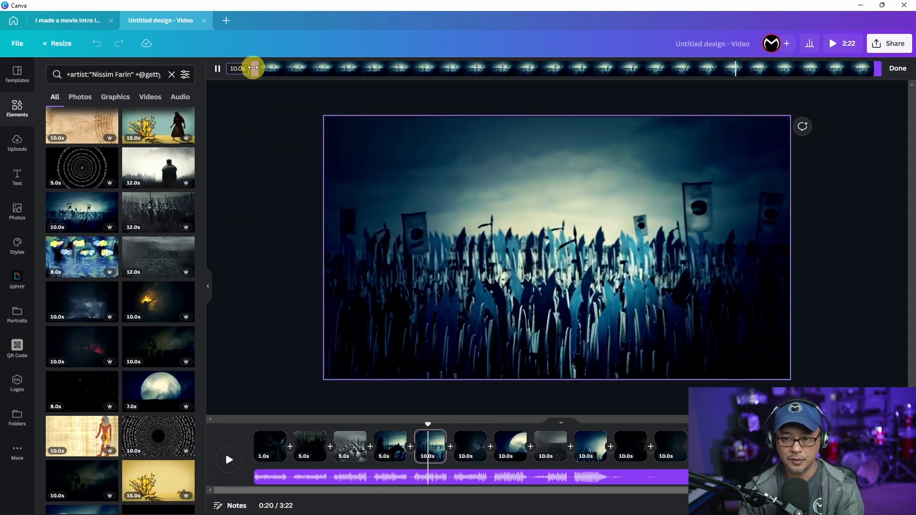
click(469, 452)
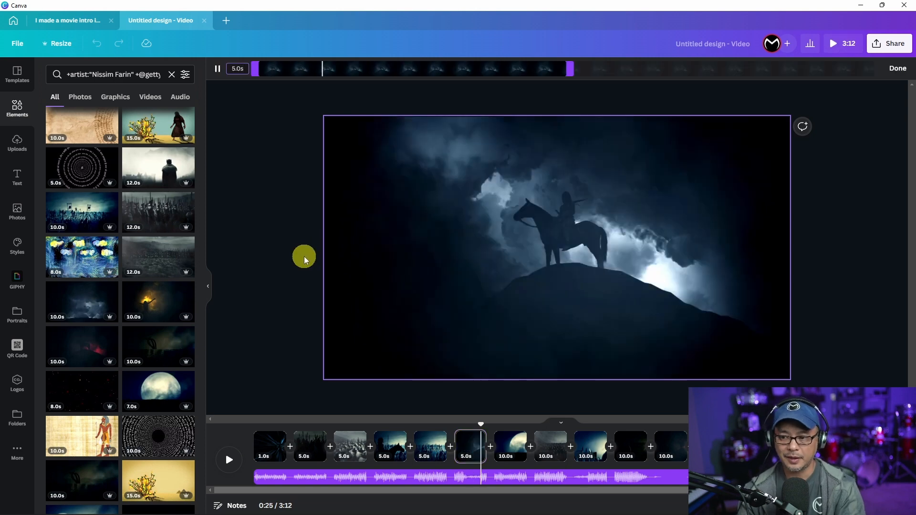
click(511, 446)
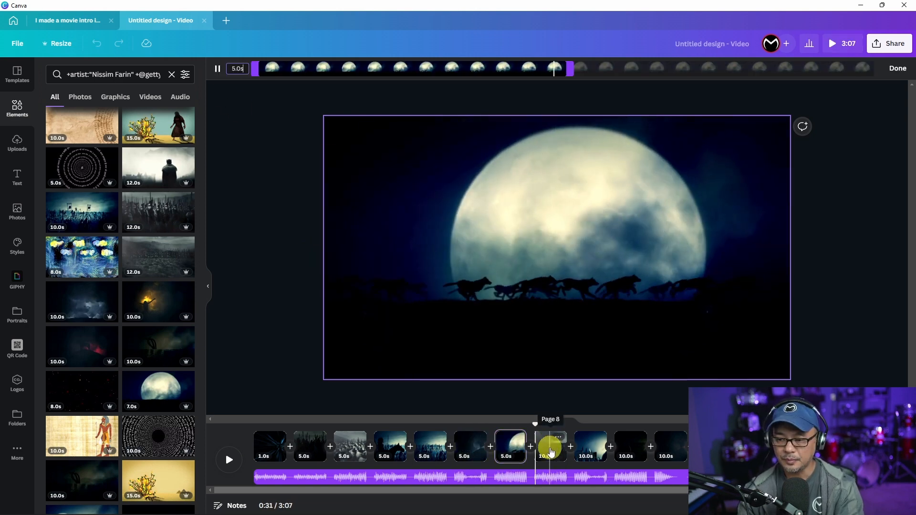
click(550, 449)
click(494, 280)
click(234, 69)
click(233, 70)
text(5)
key(Return)
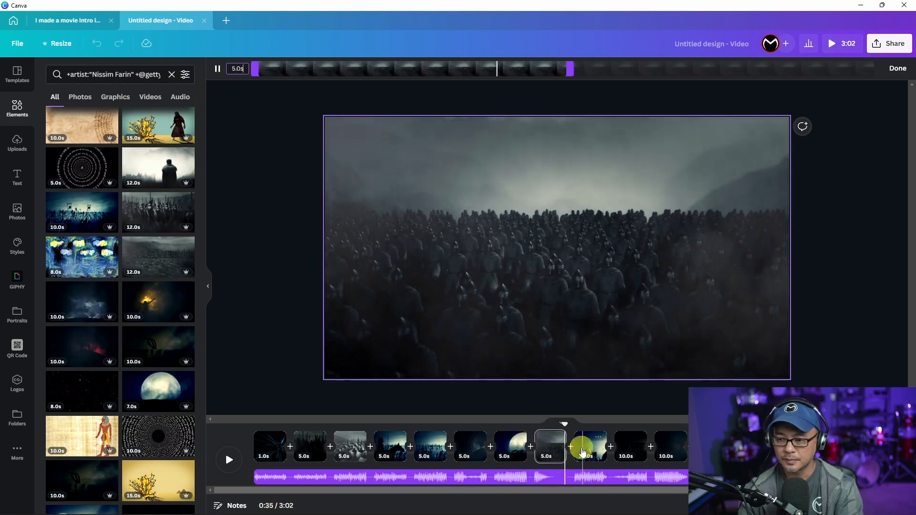
Step: Trim the clips from page 9 onward to 5 seconds each and scrub the playhead back to the start
click(586, 448)
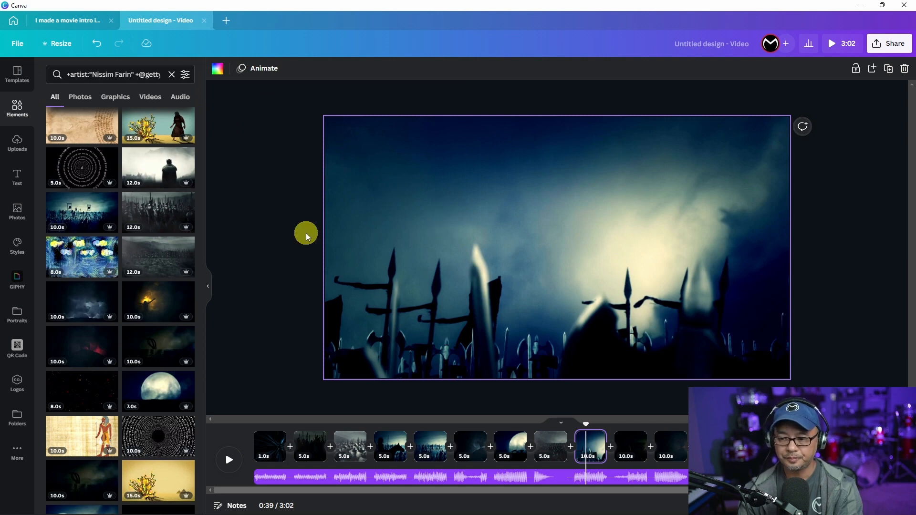
click(454, 246)
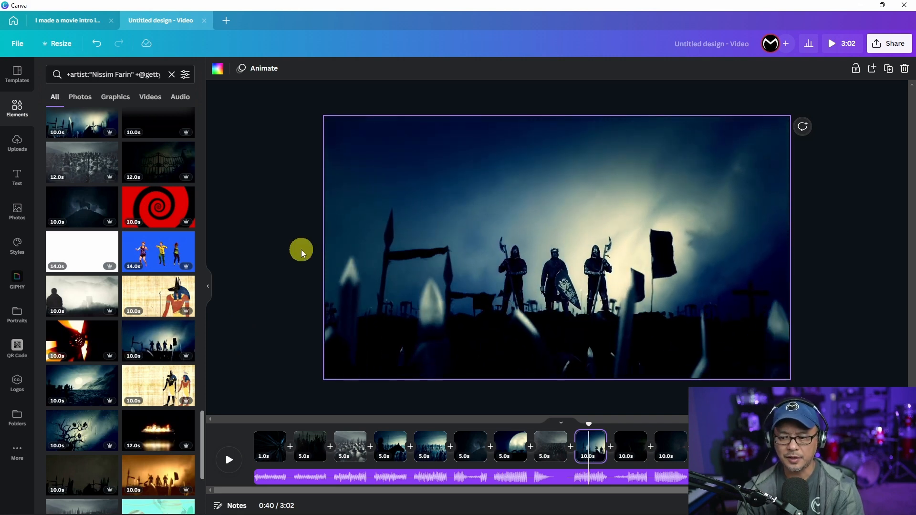
click(428, 183)
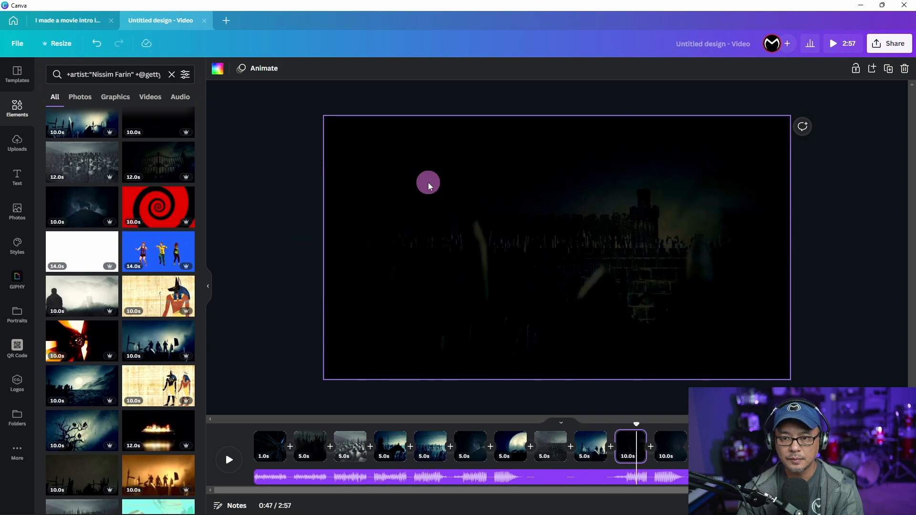
click(289, 71)
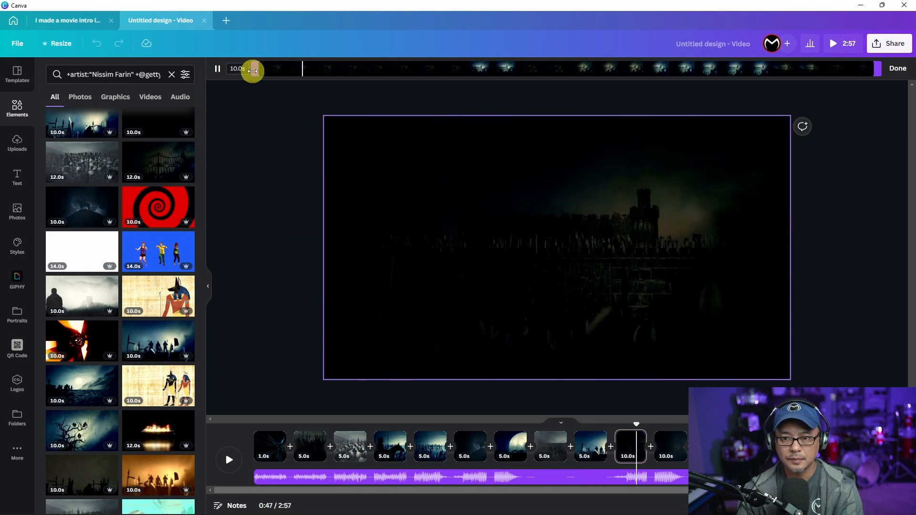
click(242, 70)
text(5)
key(Return)
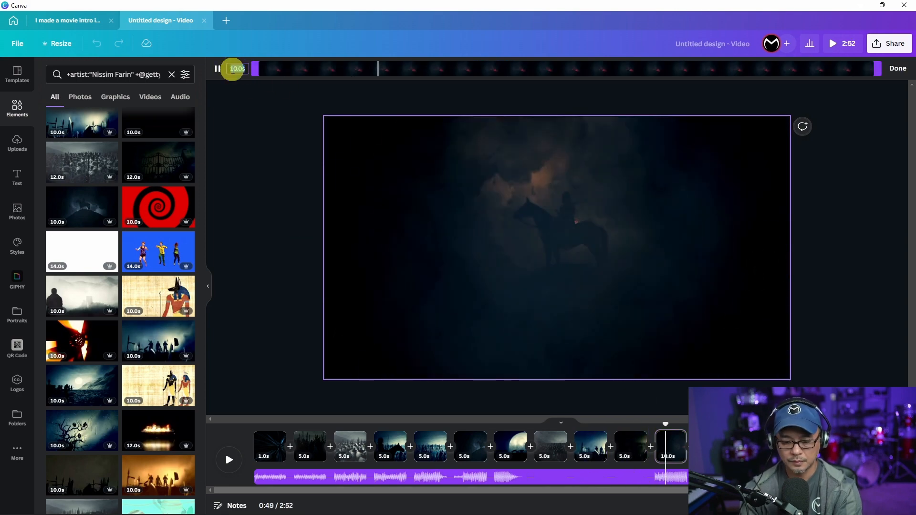
text(5)
key(Return)
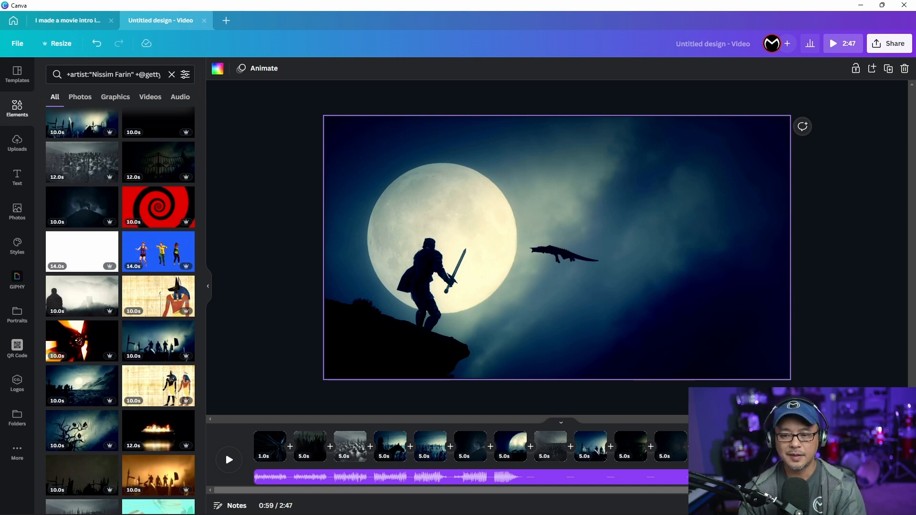
drag(597, 419, 223, 426)
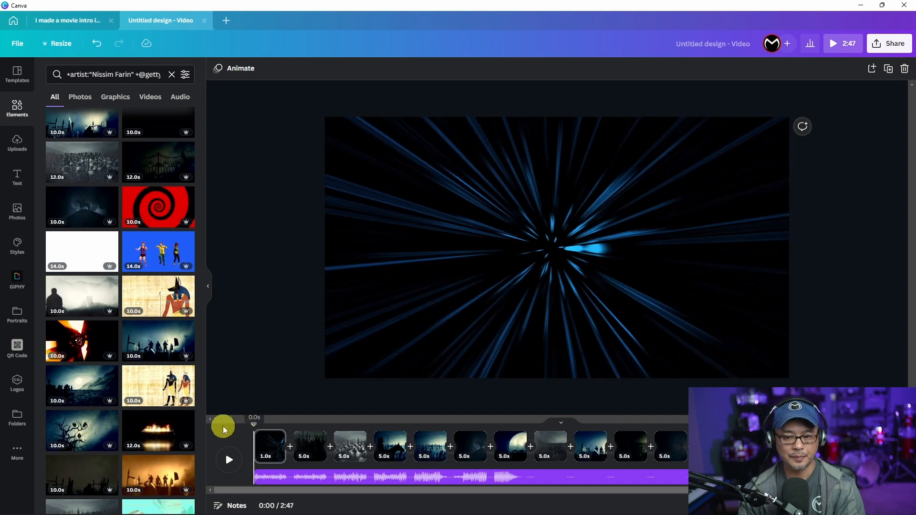
Step: Review the intro from 0:00, then shorten the page 8 army clip to about 2.4 seconds
click(229, 459)
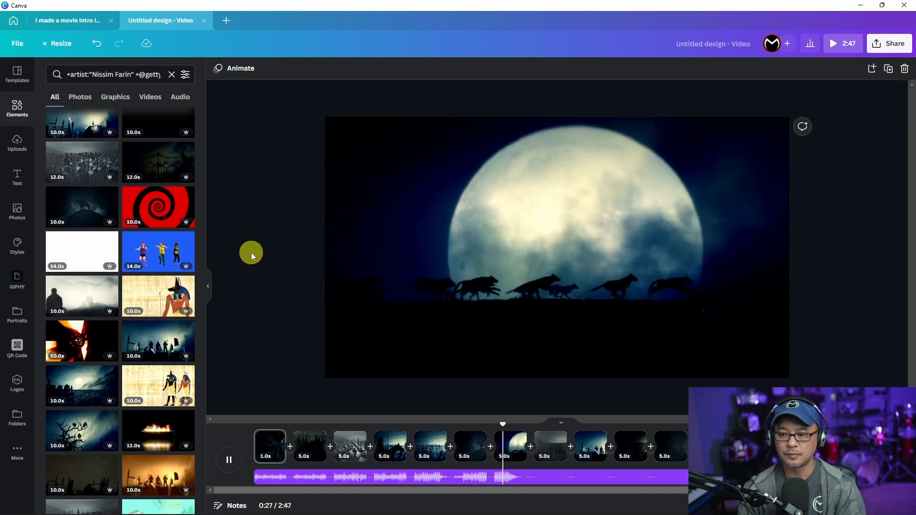
click(290, 253)
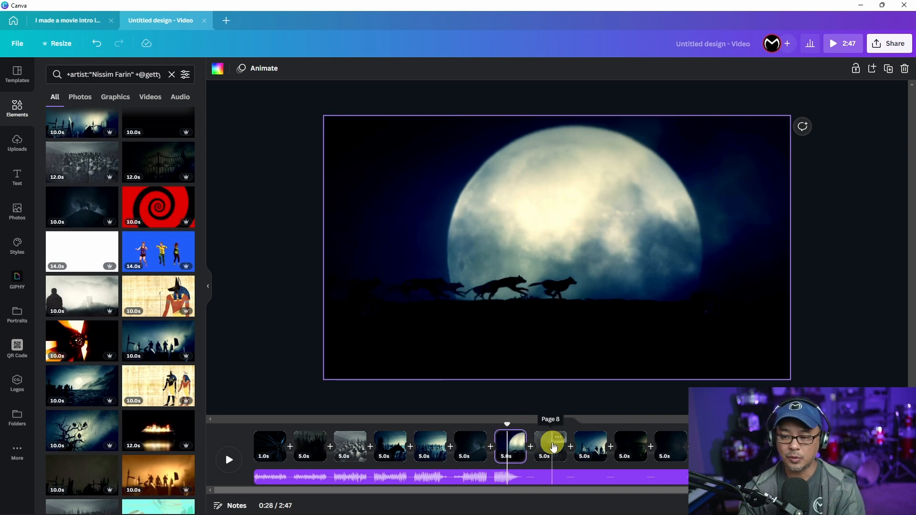
click(554, 447)
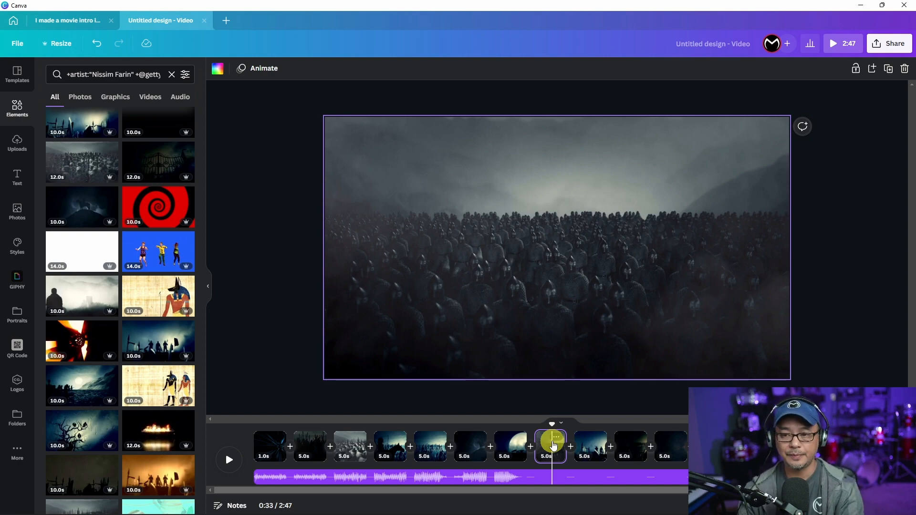
click(472, 292)
click(239, 69)
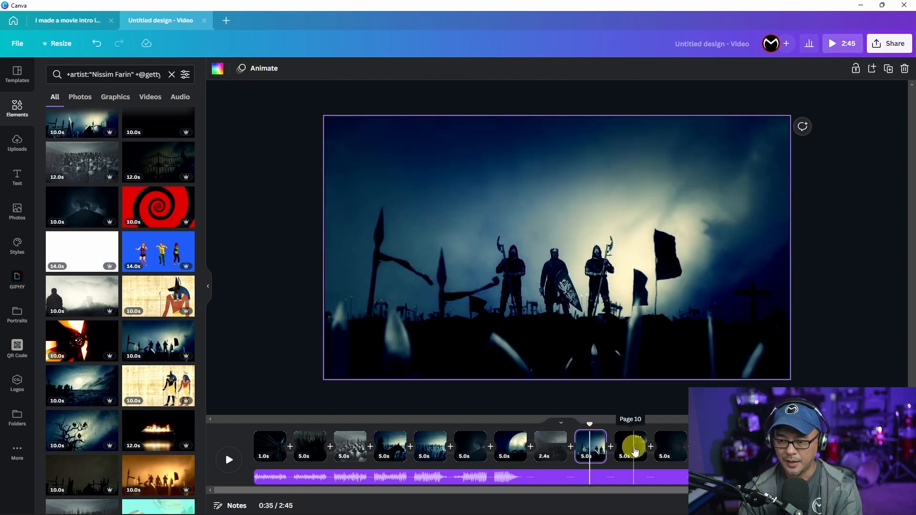
Step: Preview from the page 10 clip, then insert a blank page after the moon clip
click(635, 451)
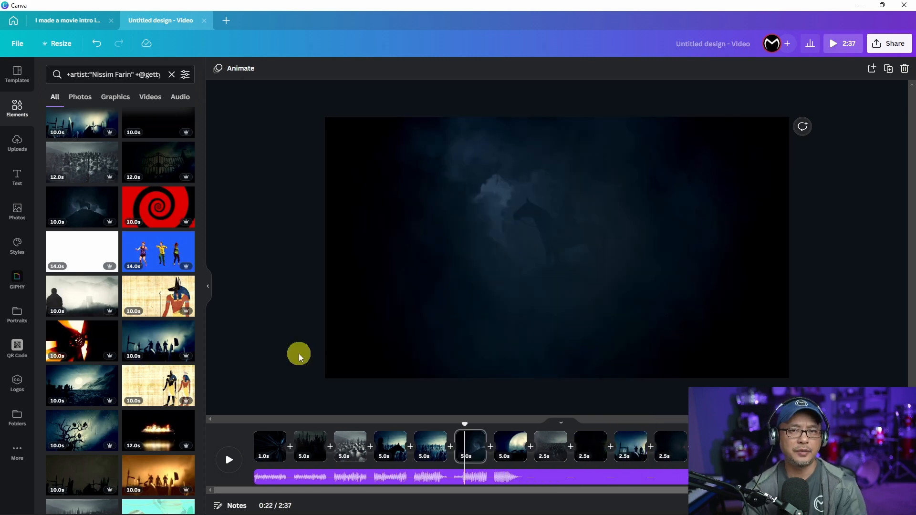
key(space)
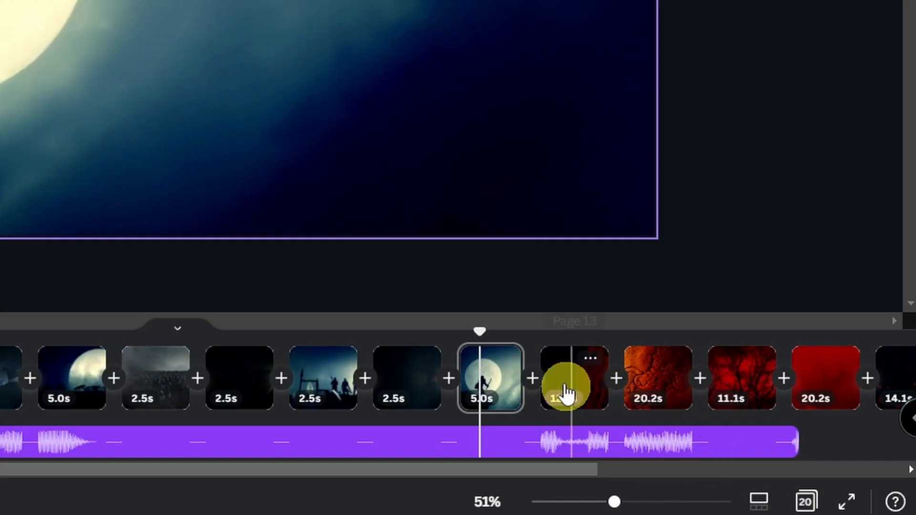
click(532, 382)
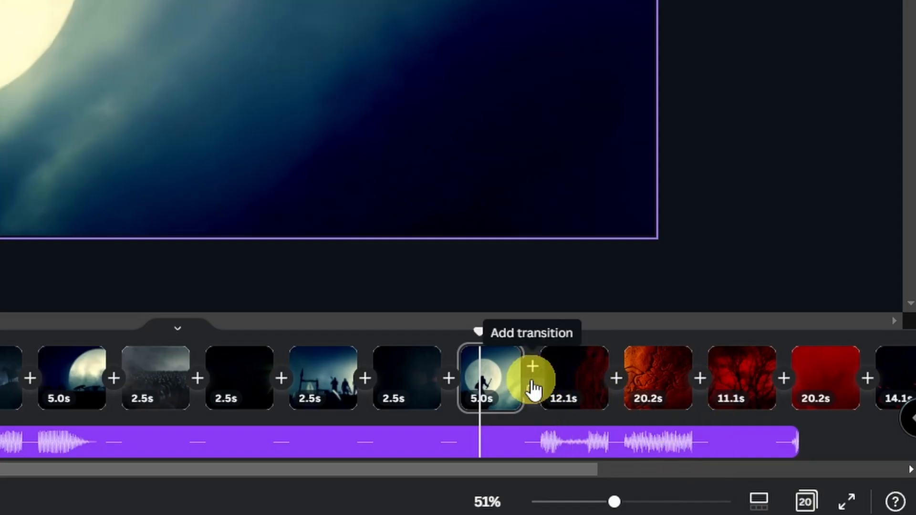
click(533, 371)
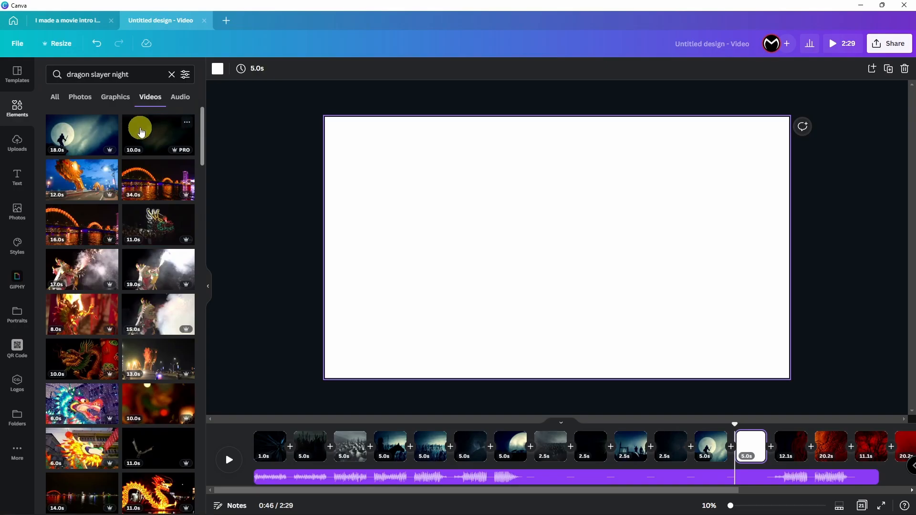
Step: Place the stormy-sky dragon silhouette clip on the blank page and set it to 5 seconds
click(186, 123)
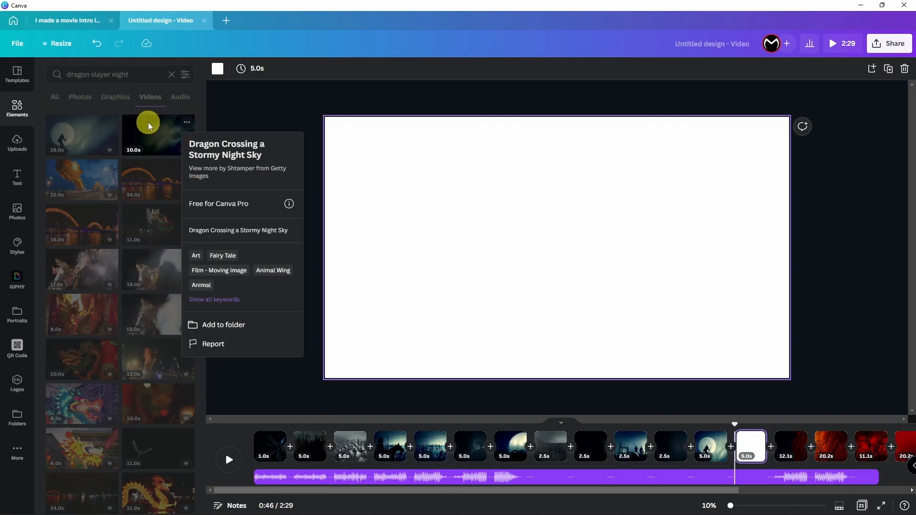
click(270, 59)
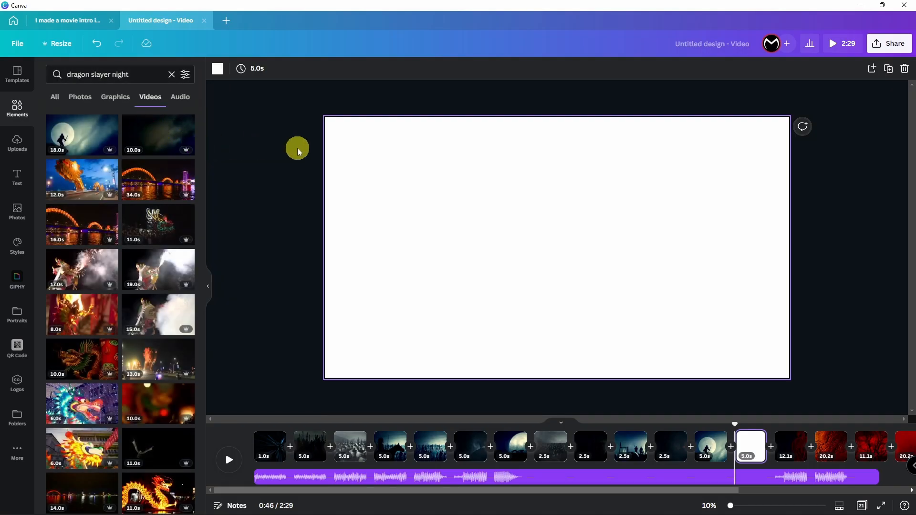
drag(158, 132, 388, 157)
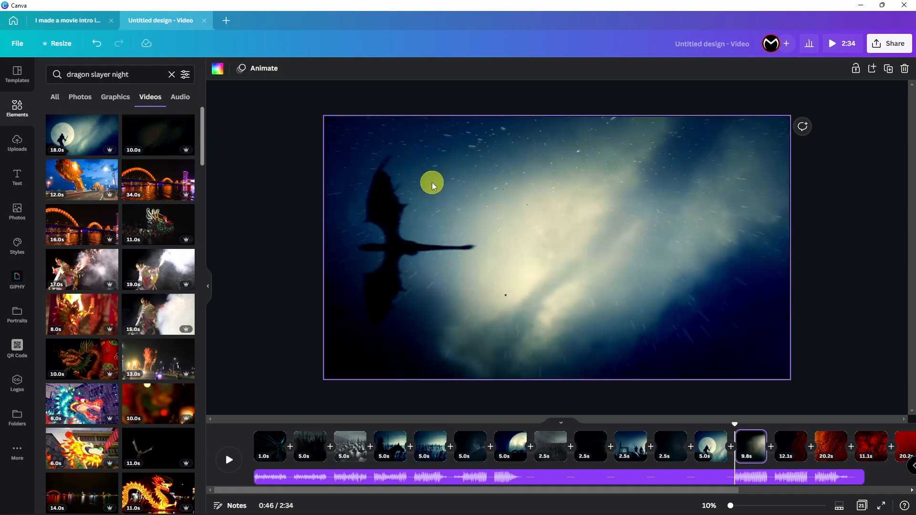
click(433, 184)
click(254, 62)
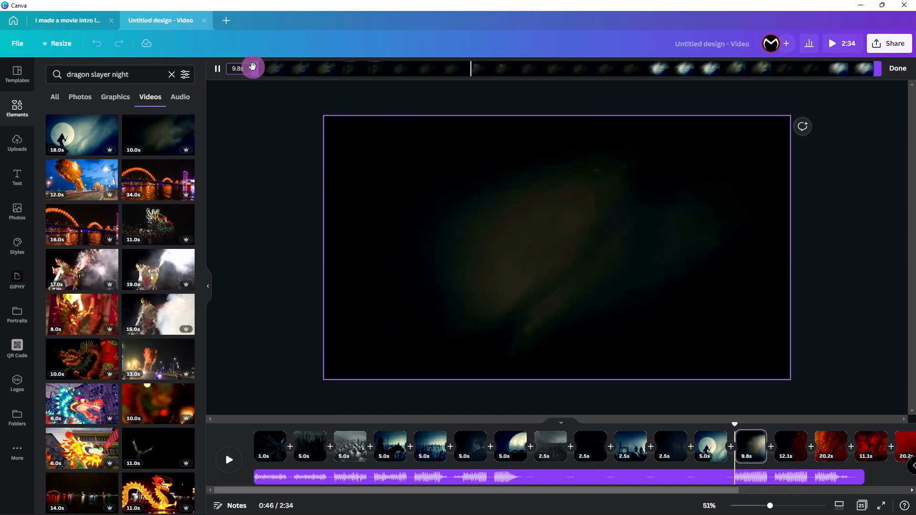
click(241, 68)
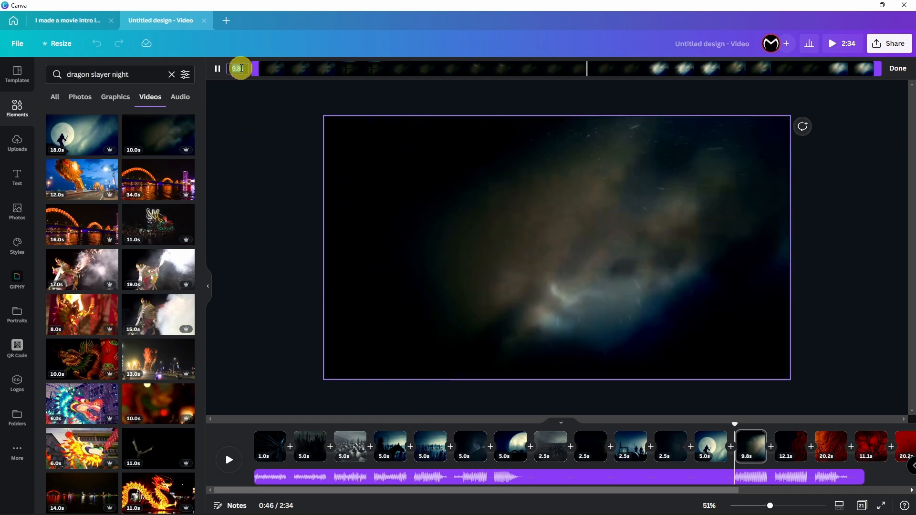
text(5)
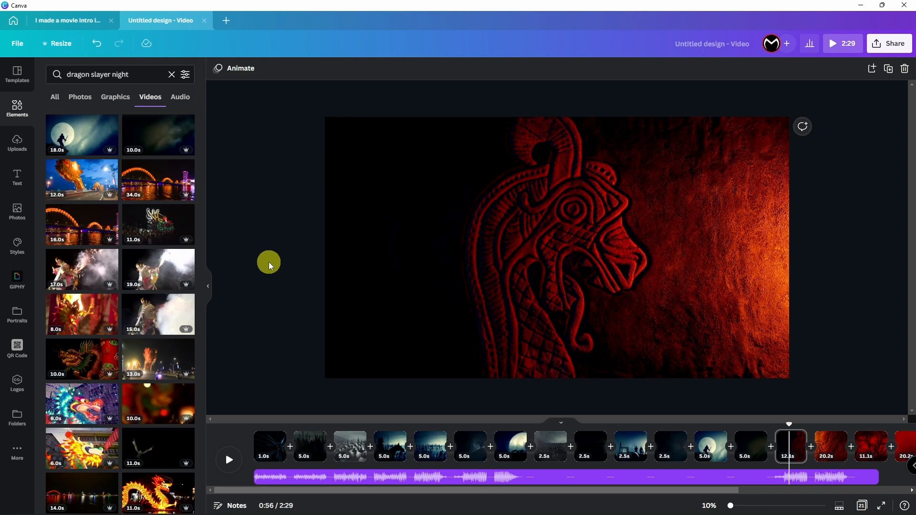
Step: Cut the red dragon carving clip to 5 seconds as well
click(529, 248)
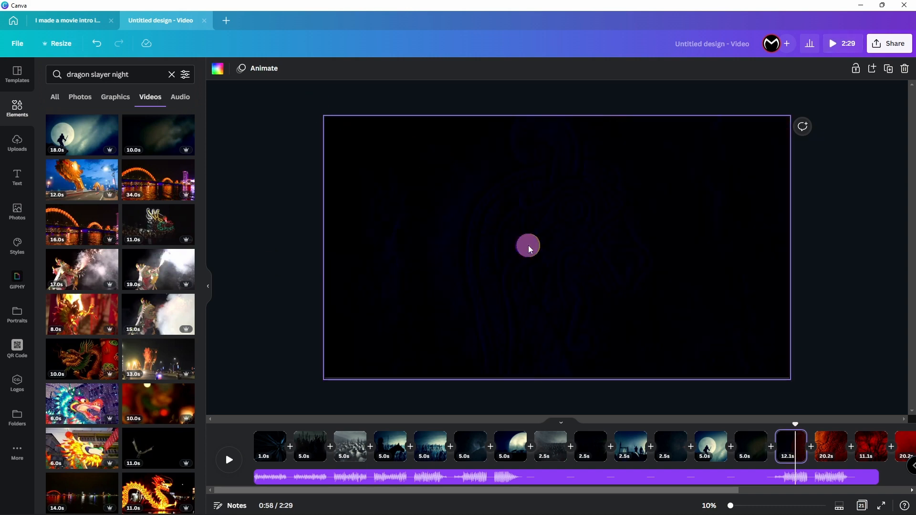
click(258, 68)
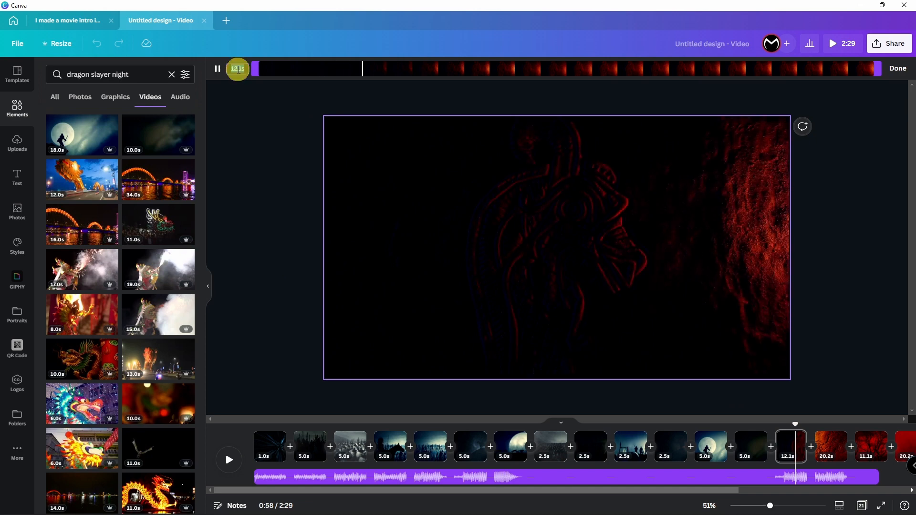
text(5)
key(Return)
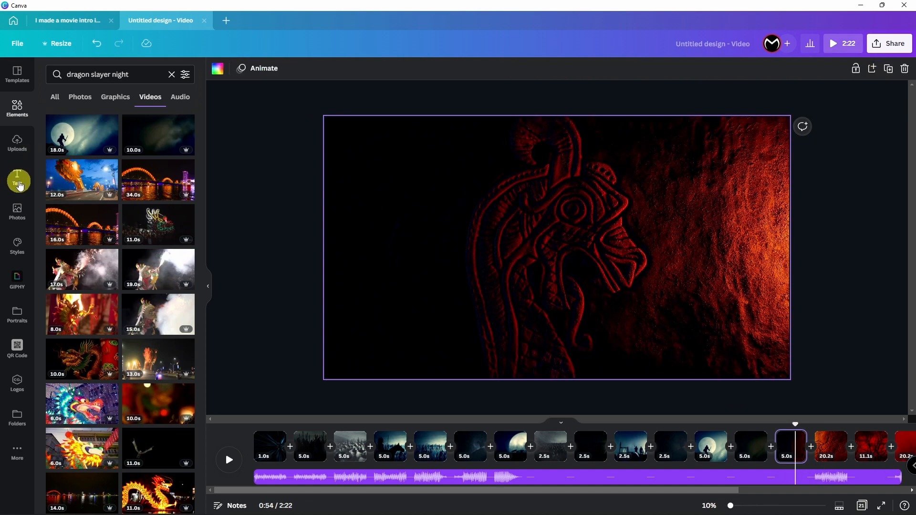
Step: From the Text panel, open the Monzon Media brand kit and start a brand font upload
click(19, 188)
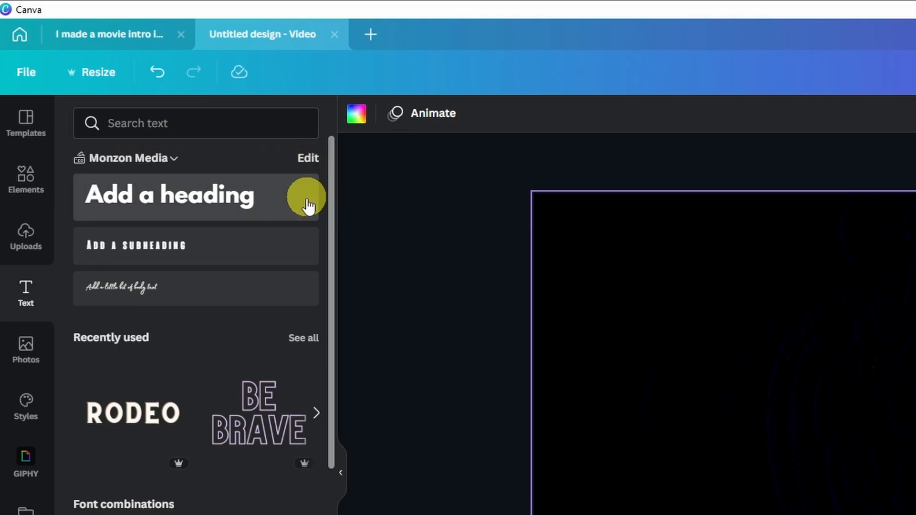
click(308, 162)
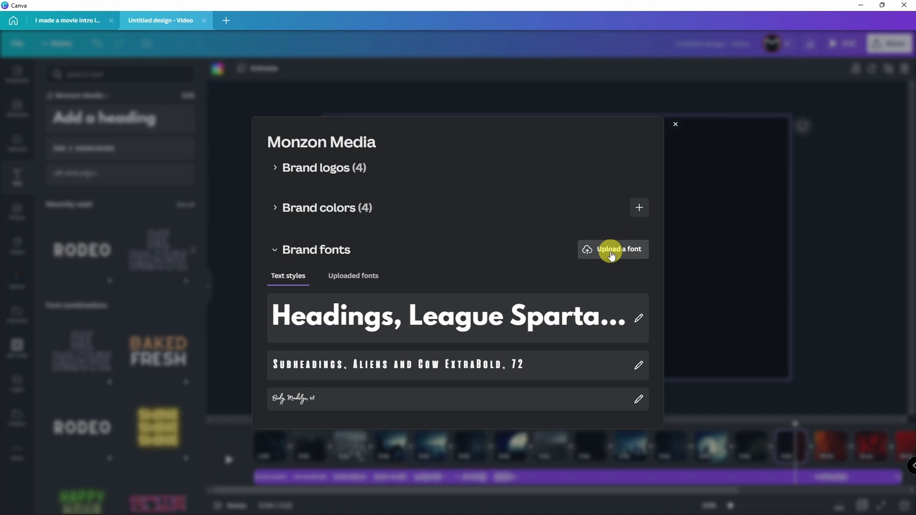
click(612, 256)
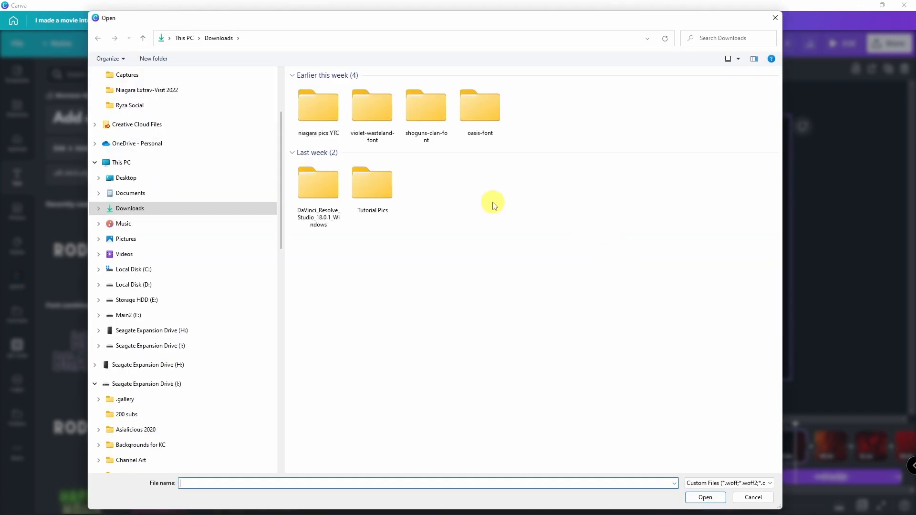
Step: Open Oasis-BW0JV.ttf from the Downloads oasis-font folder
double_click(485, 115)
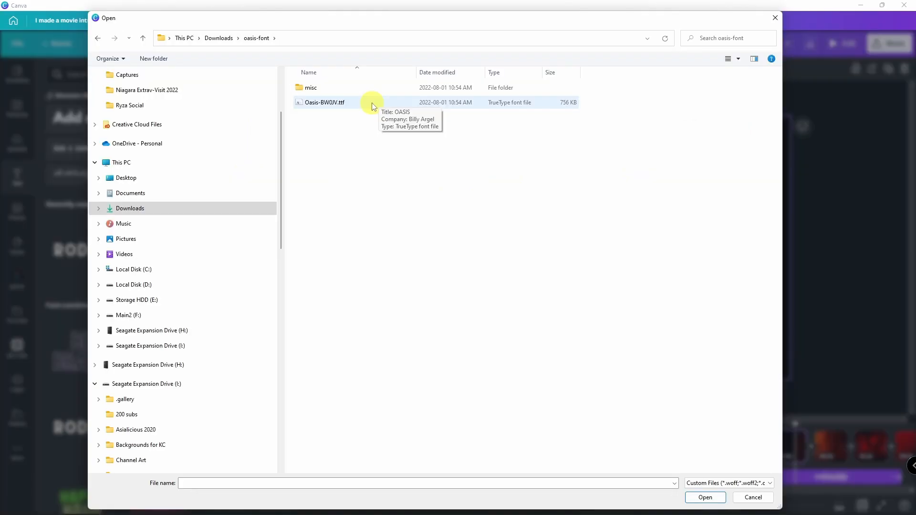
click(503, 221)
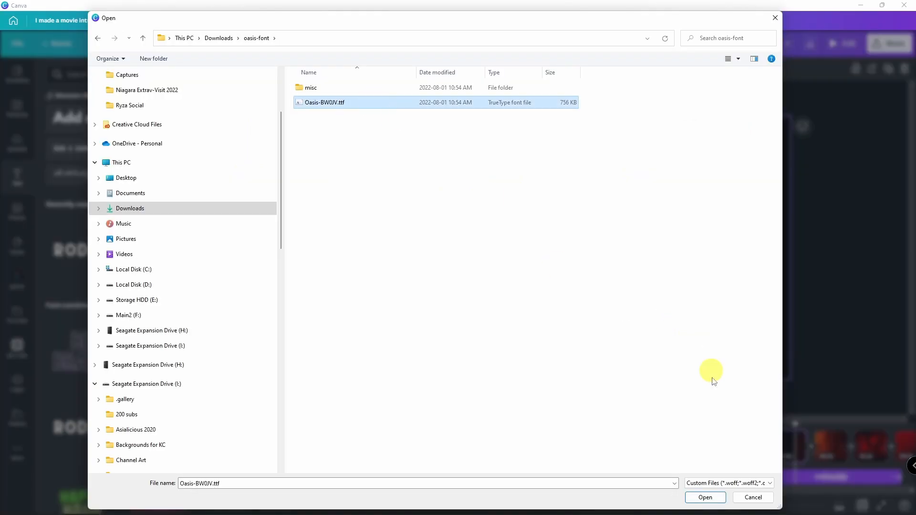
click(775, 18)
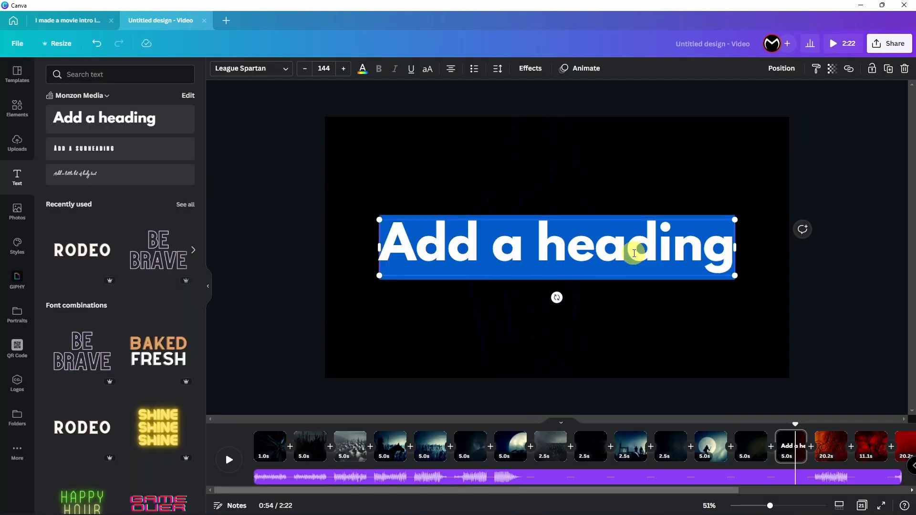
Step: Type the two-line title 'MONZON MEDIA' / 'PRESENTS', set it in Oasis, and centre it vertically
text(MONZON MEDIA)
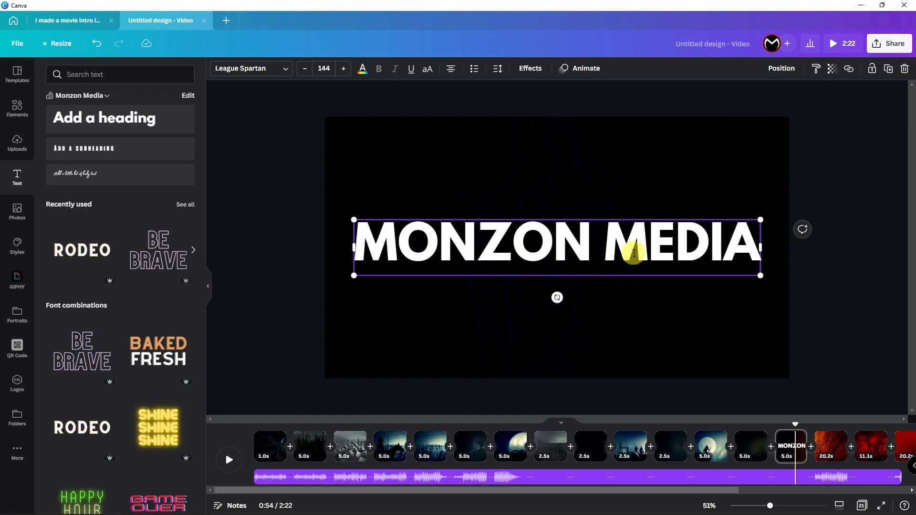
key(Return)
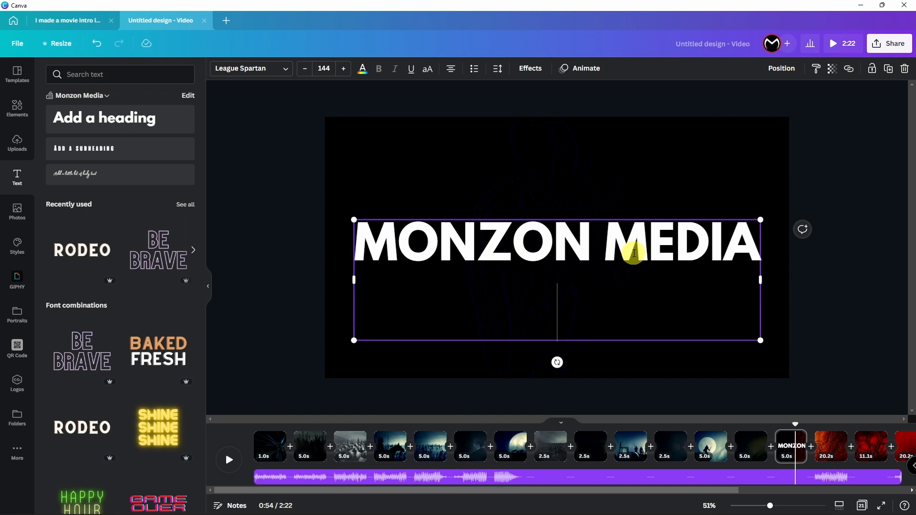
text(PRESENTS)
click(225, 69)
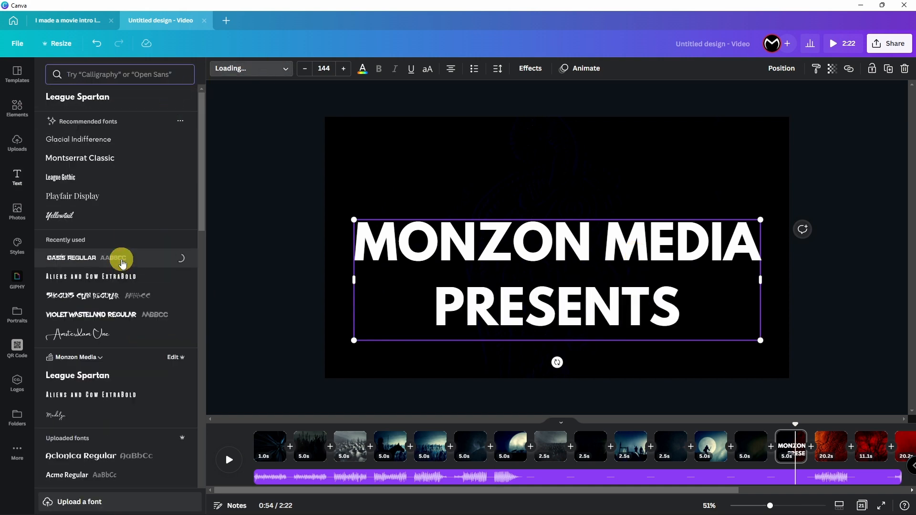
click(787, 74)
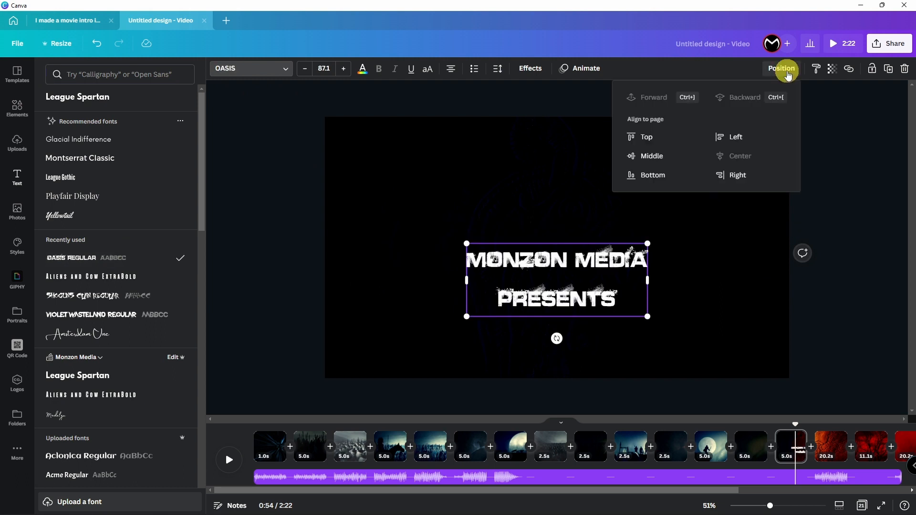
click(693, 156)
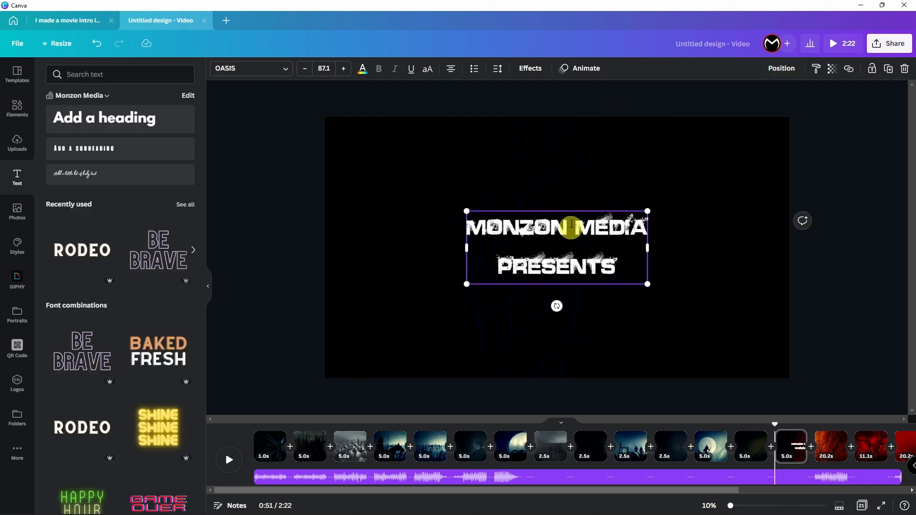
Step: Apply the Merge text animation to the title and preview it from the carving page
click(577, 68)
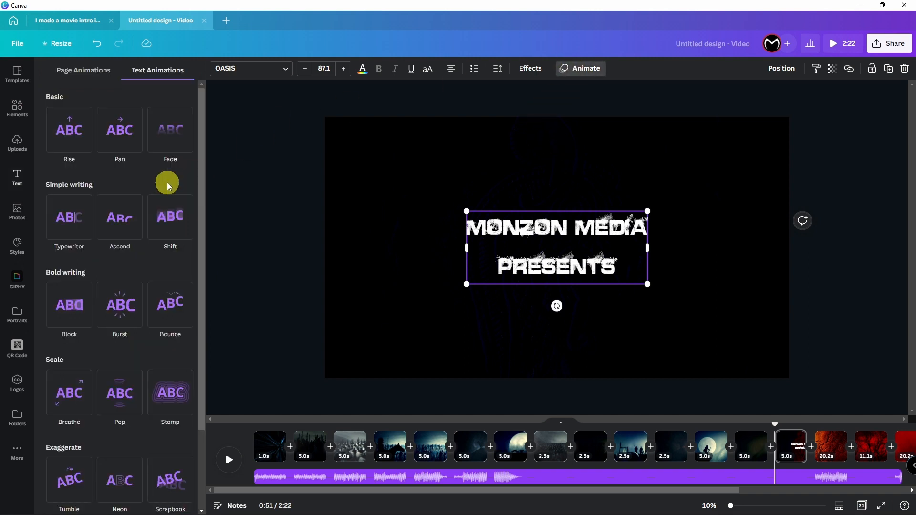
scroll(179, 167, down, 2)
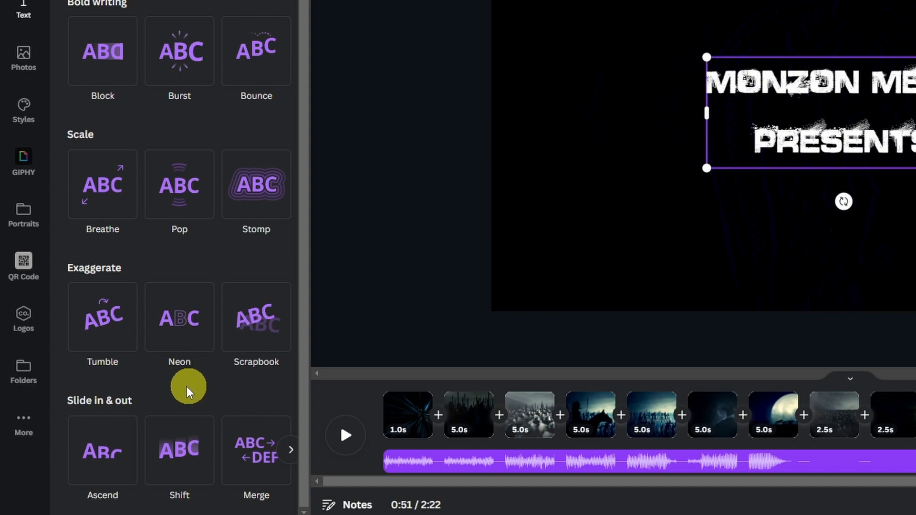
click(248, 448)
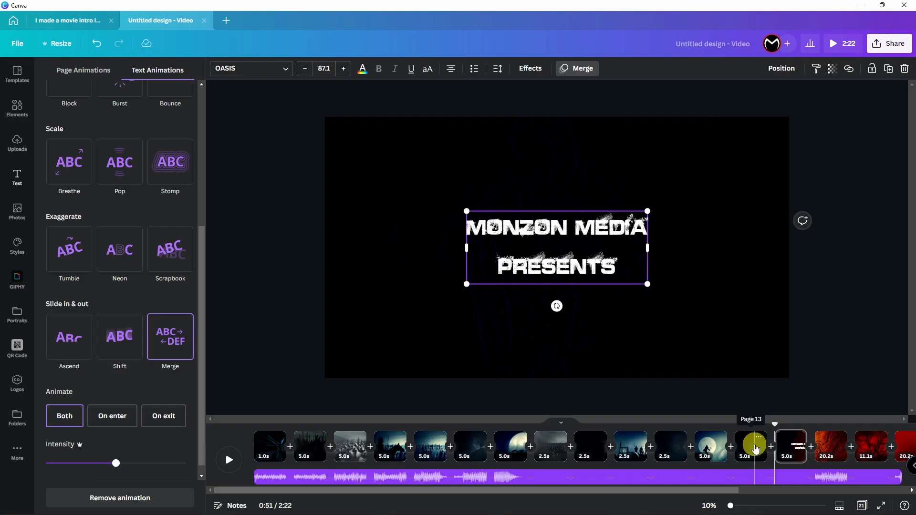
click(752, 448)
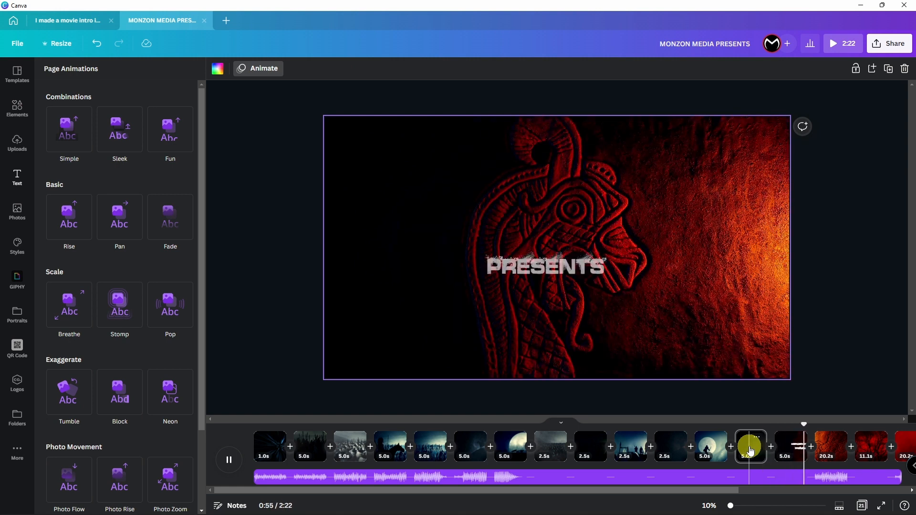
Step: Put the 'A CANVA PRODUCTION' heading on the carved dragon page
click(649, 329)
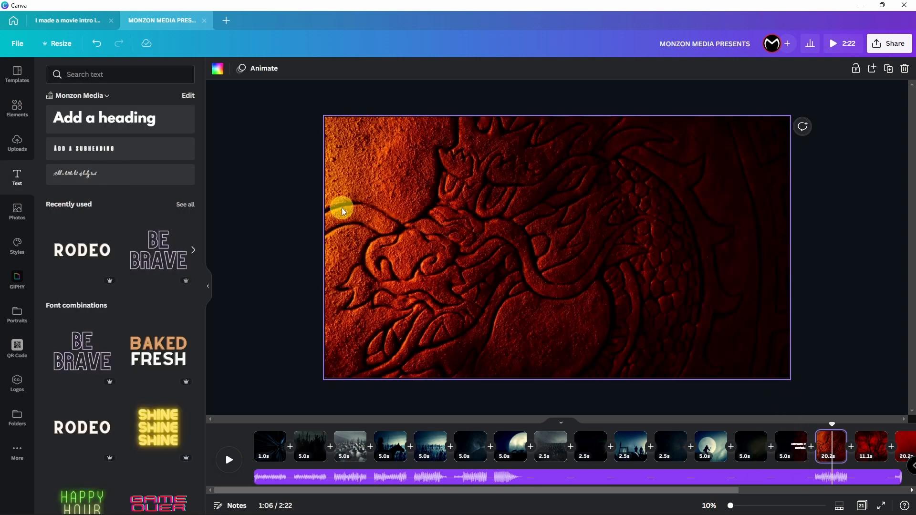
click(102, 117)
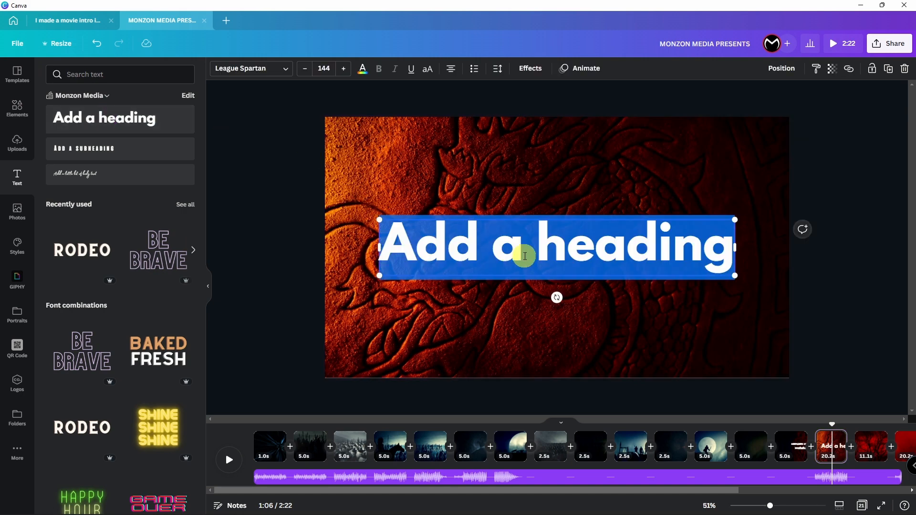
text(A CANVA PRODUCTION)
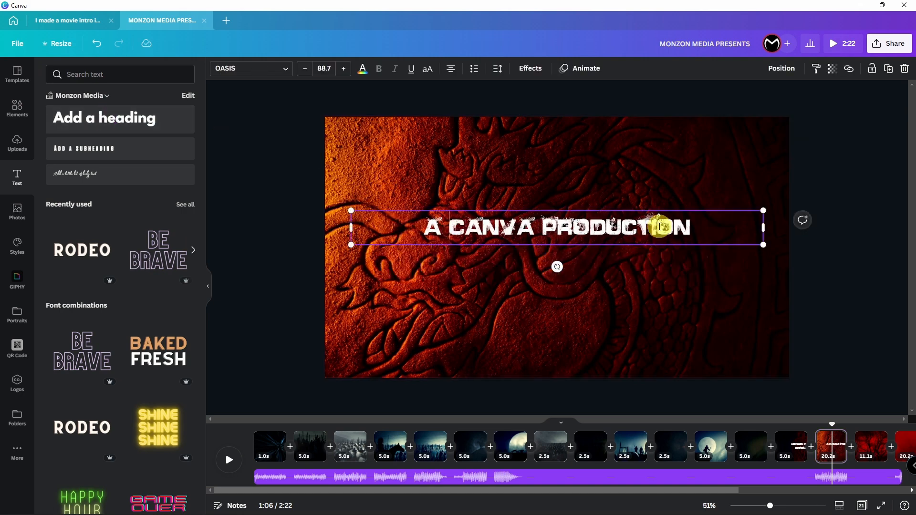
Step: Paste the title onto the red trees page and rewrite it as a two-line STARRING credit with actor names
click(872, 446)
text(A CANVA PRODUCTION)
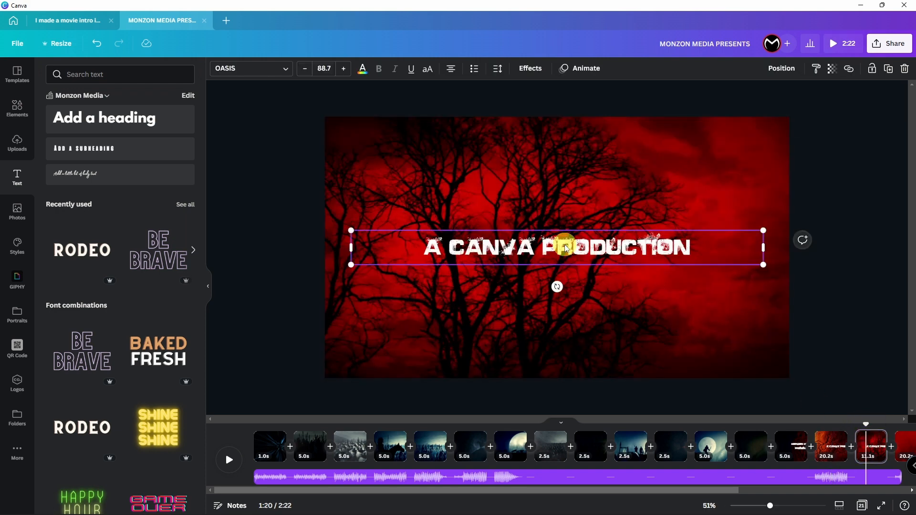
double_click(565, 245)
text(STARRING)
key(Return)
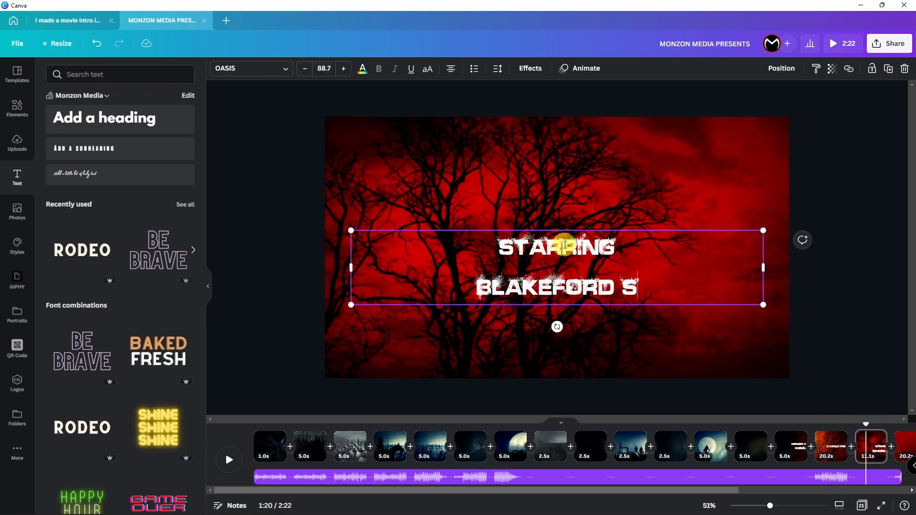
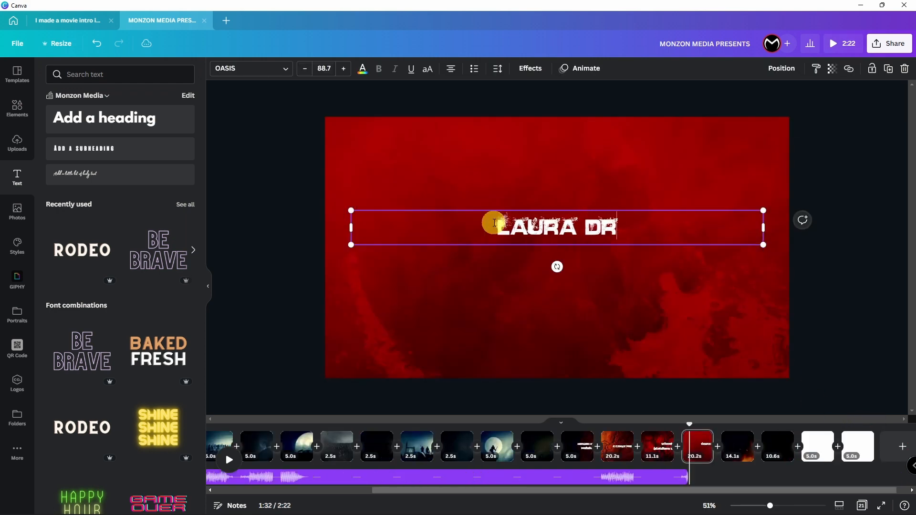
click(782, 68)
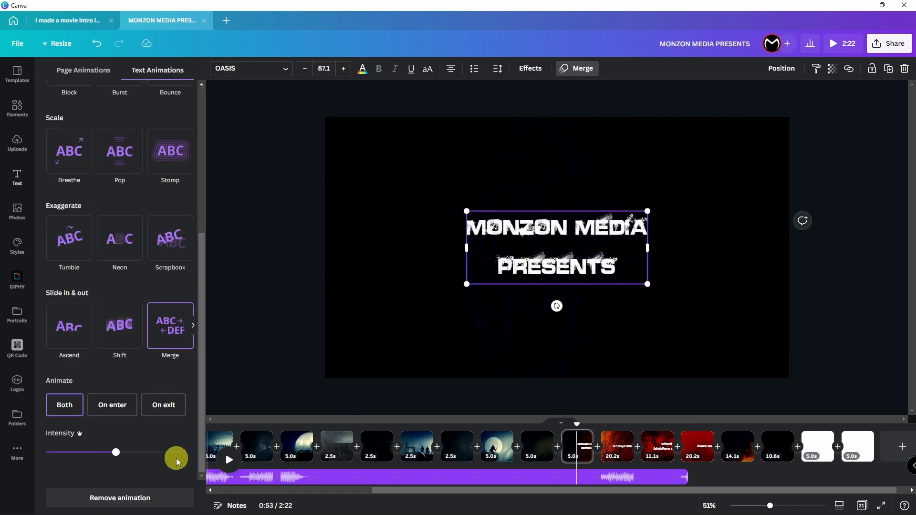
Step: Make the Merge title animation play on enter and exit at maximum intensity
click(62, 412)
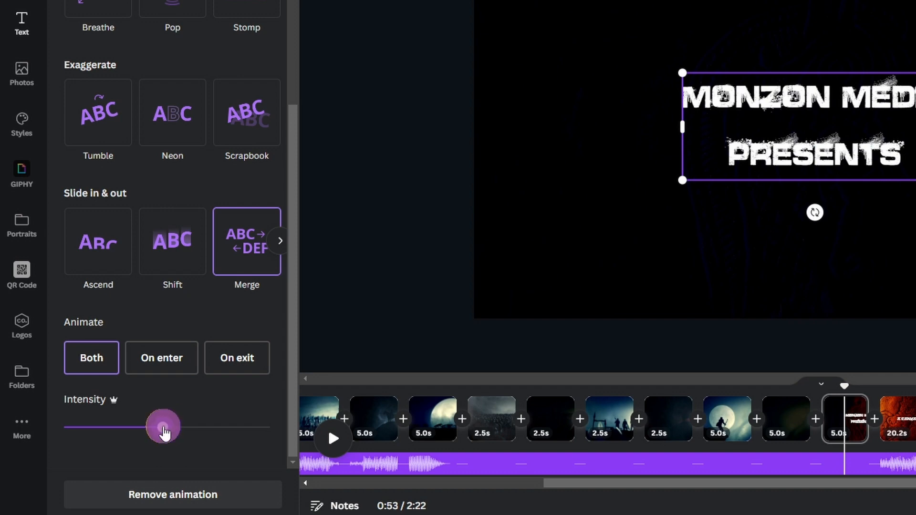
drag(165, 433, 279, 436)
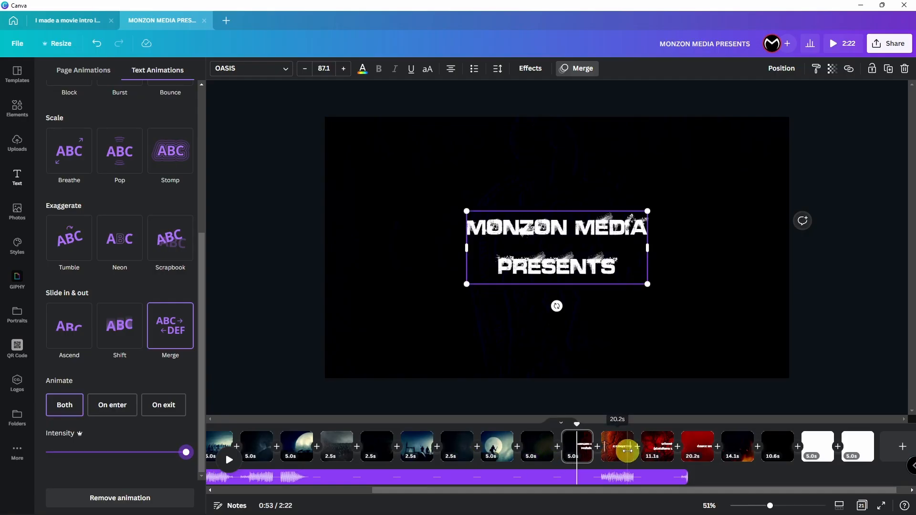
click(626, 454)
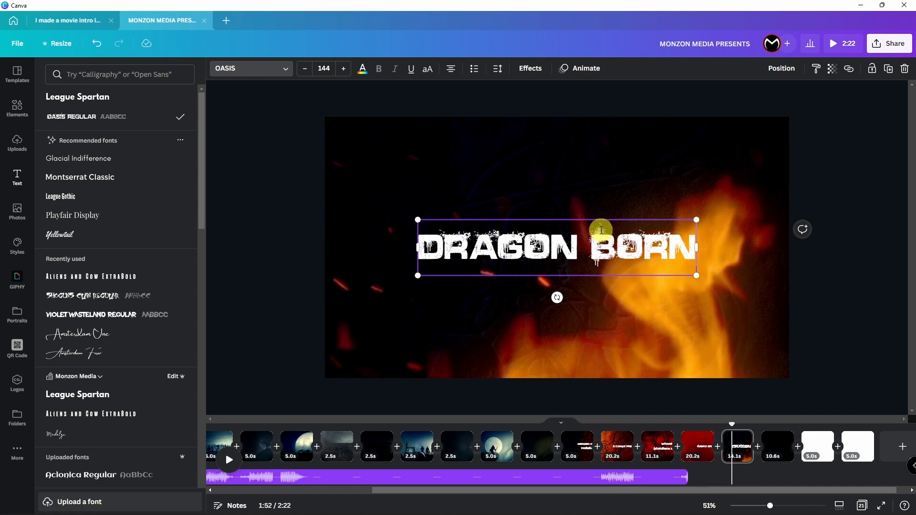
Step: Give the DRAGON BORN title a Breathe animation set to Out at maximum scale
click(575, 72)
click(122, 214)
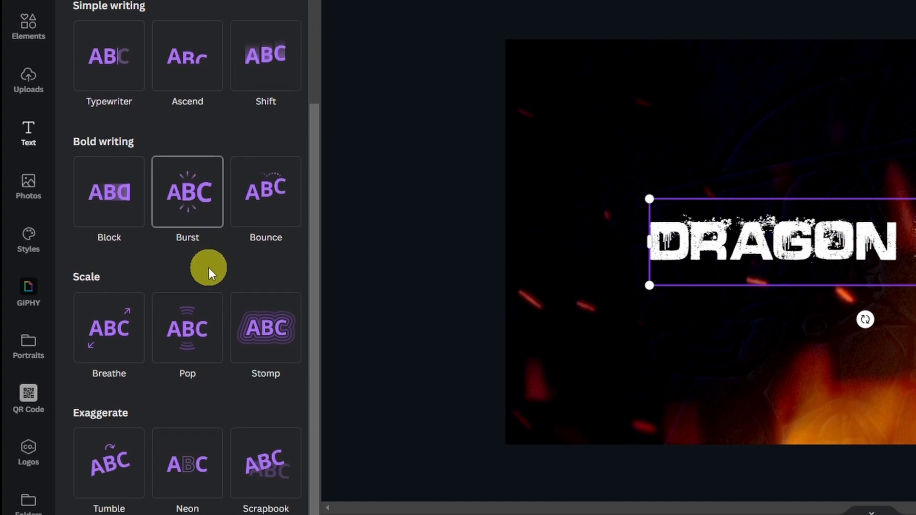
scroll(58, 350, down, 1)
click(69, 398)
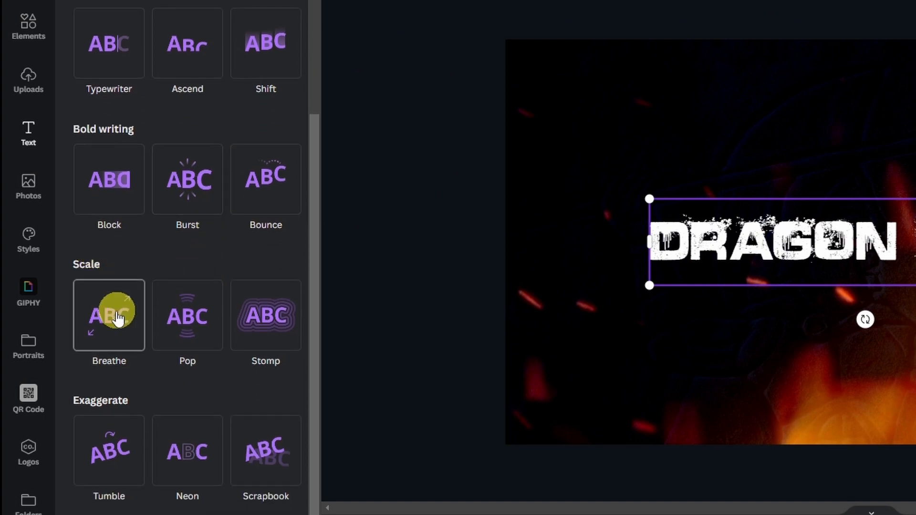
scroll(221, 256, down, 5)
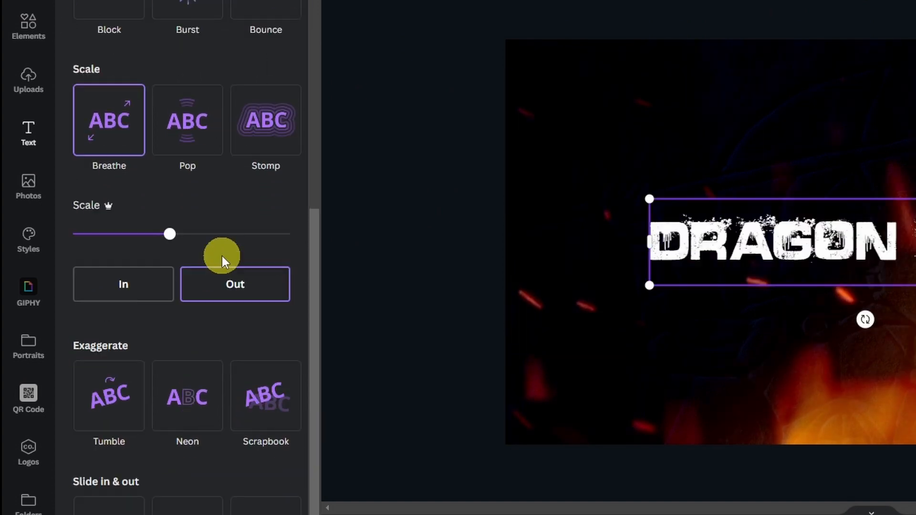
click(234, 291)
click(174, 234)
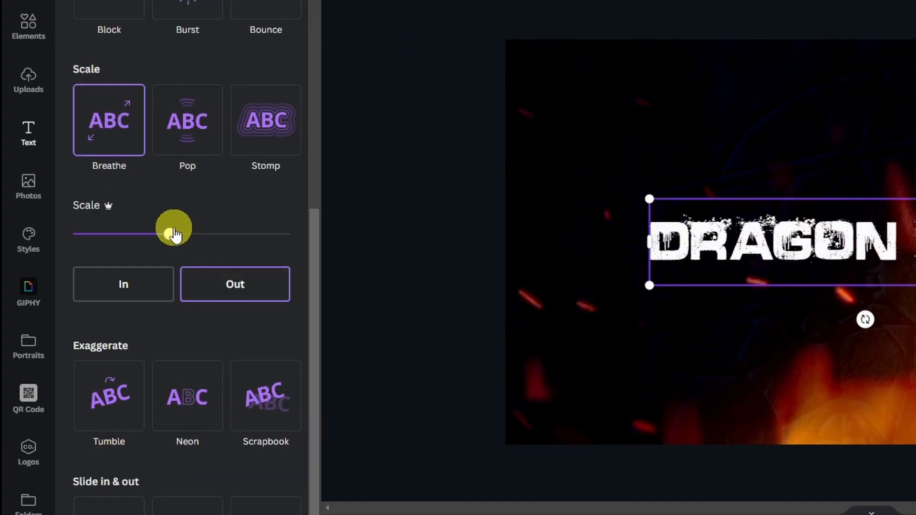
drag(175, 234, 289, 234)
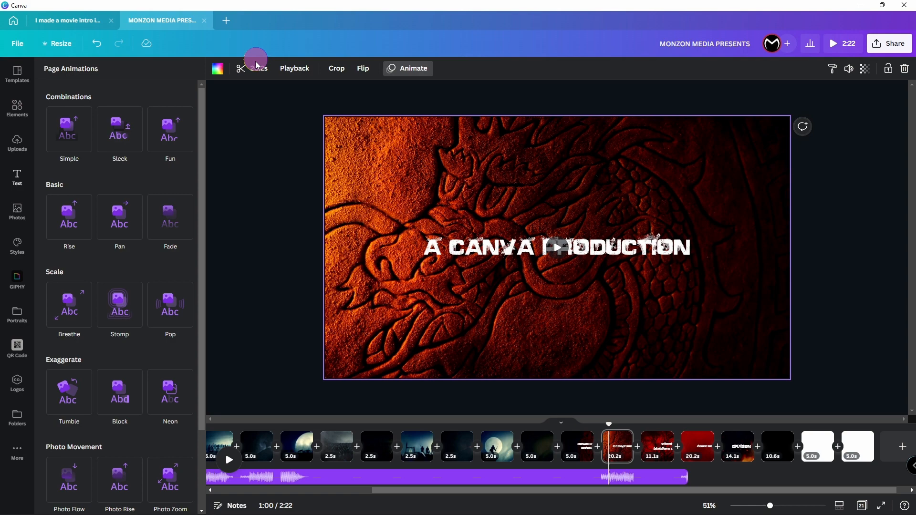
click(257, 65)
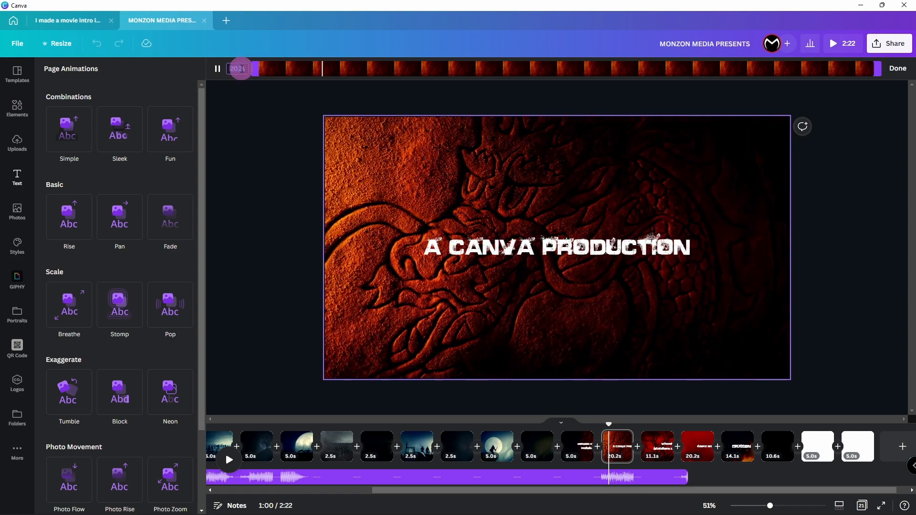
Step: Set the A CANVA PRODUCTION and STARRING background clips to 5 seconds each
text(5)
key(Return)
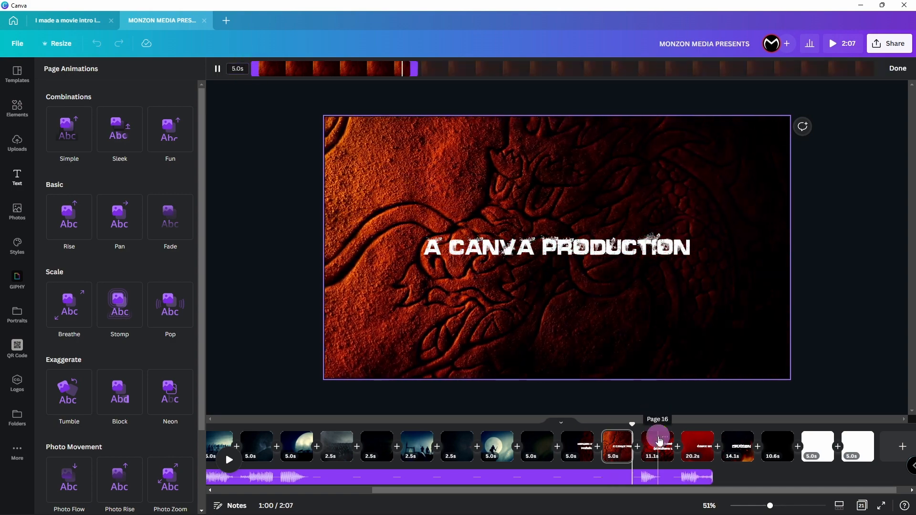
click(659, 445)
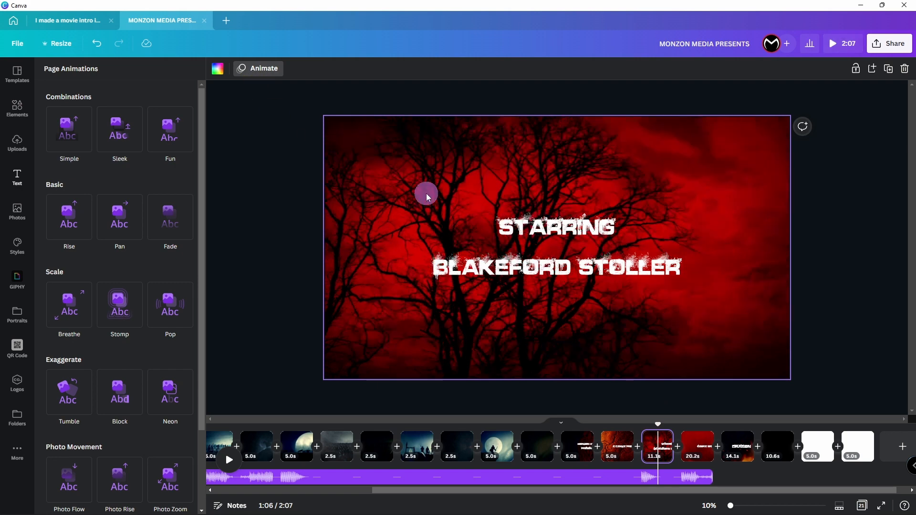
click(421, 190)
click(251, 68)
click(237, 69)
text(5)
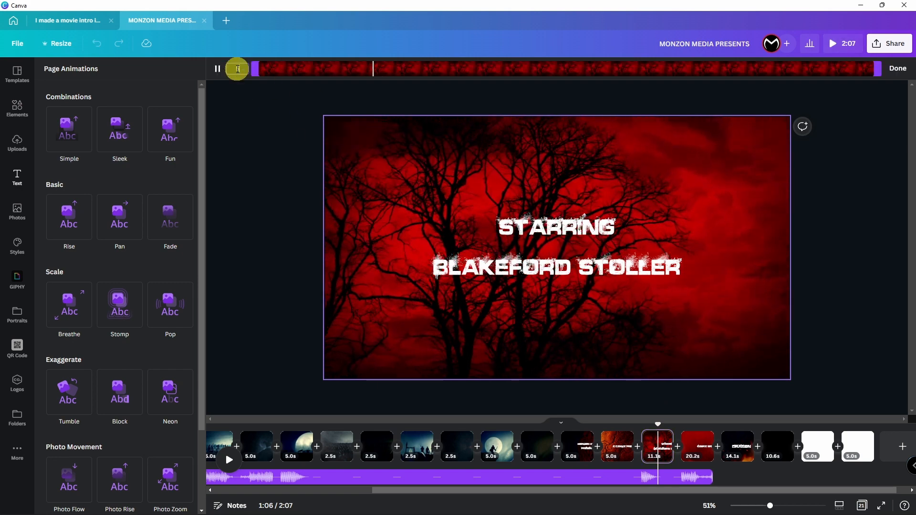
key(Return)
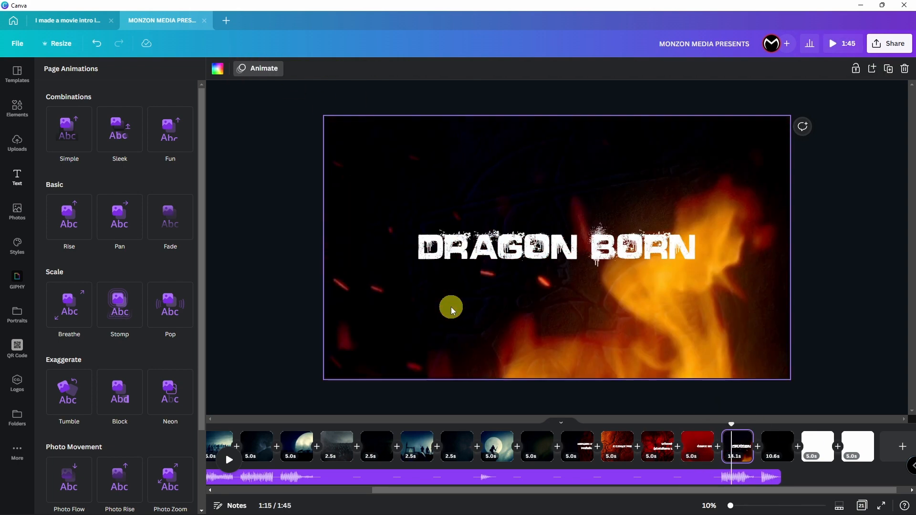
click(242, 67)
click(280, 250)
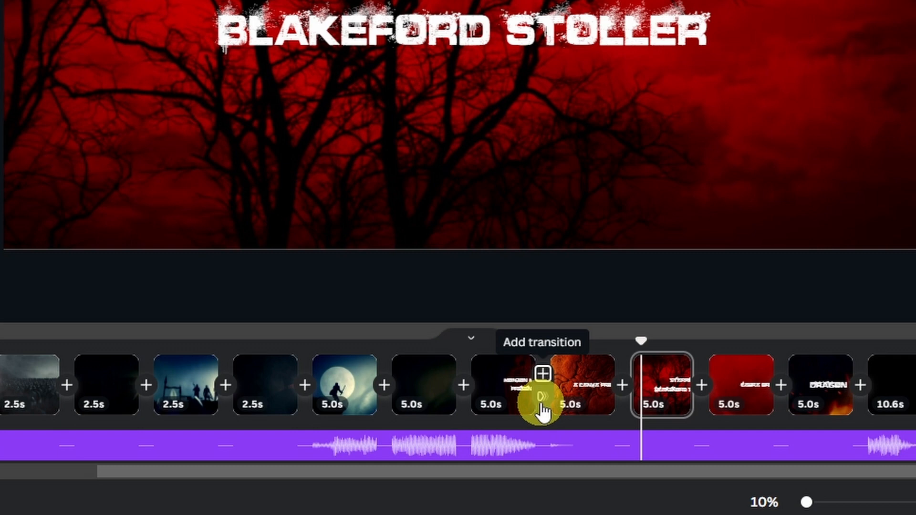
Step: Add Dissolve transitions after MONZON MEDIA PRESENTS and the next title page, then preview them
click(540, 405)
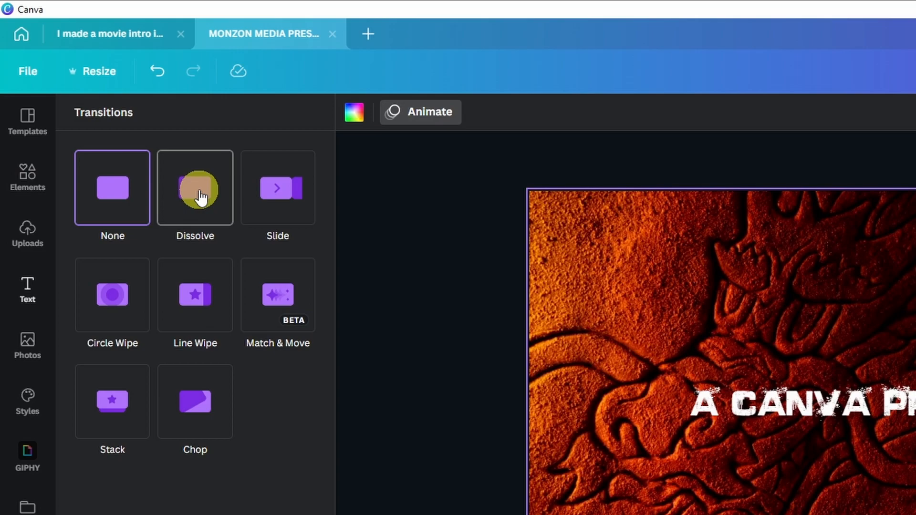
click(200, 191)
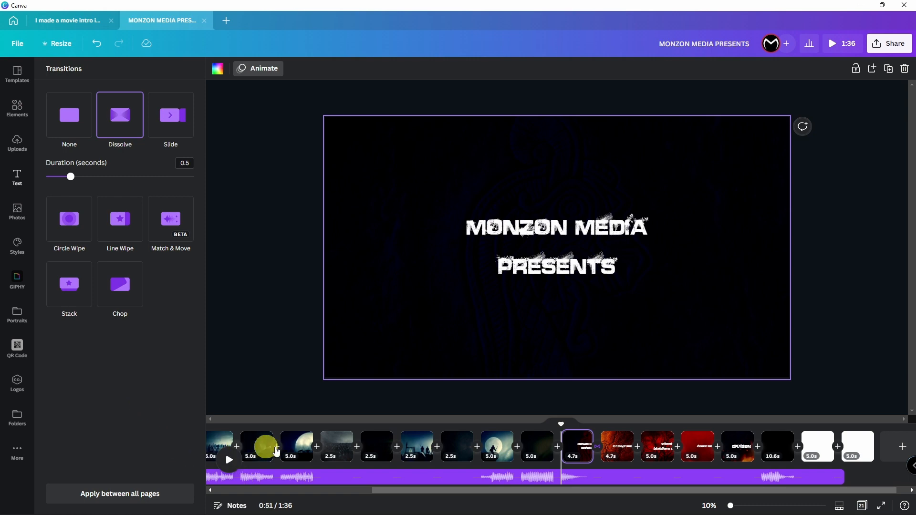
click(638, 458)
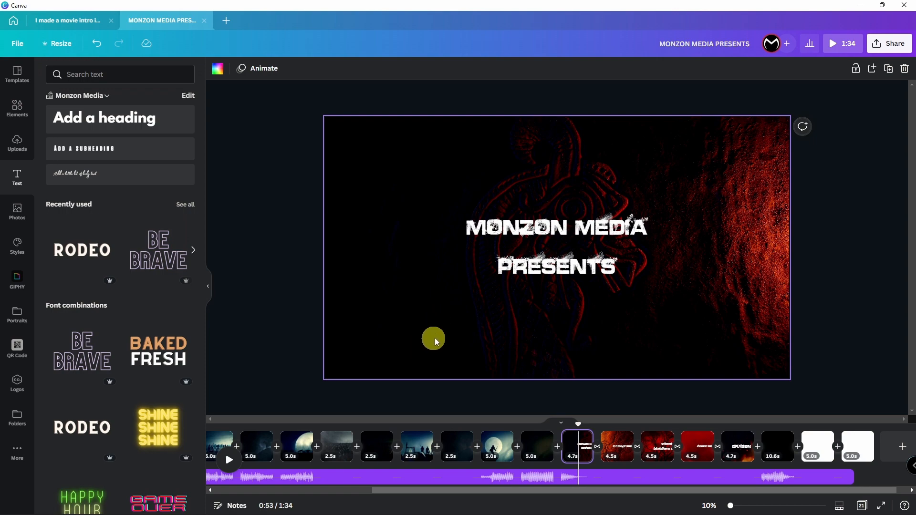
key(space)
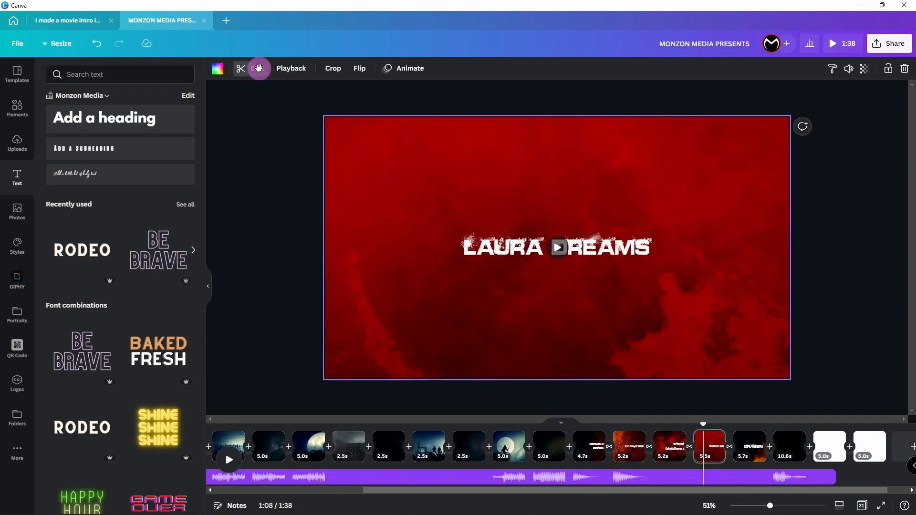
click(256, 69)
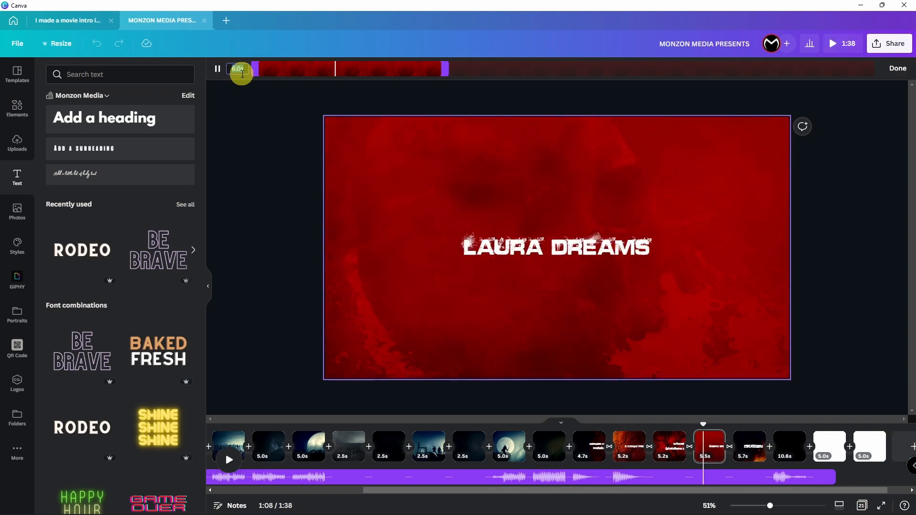
Step: Trim the red title clip after STARRING to 5.5 seconds
text(5.5)
key(Return)
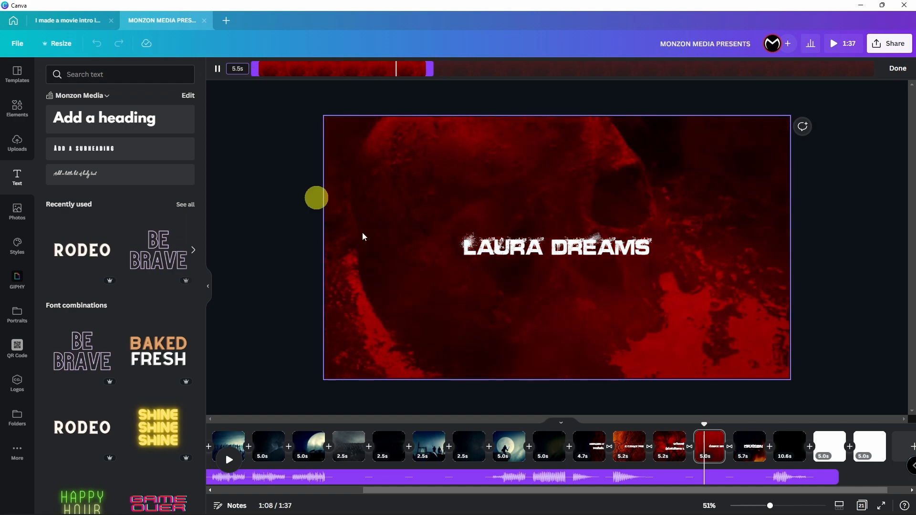
click(672, 446)
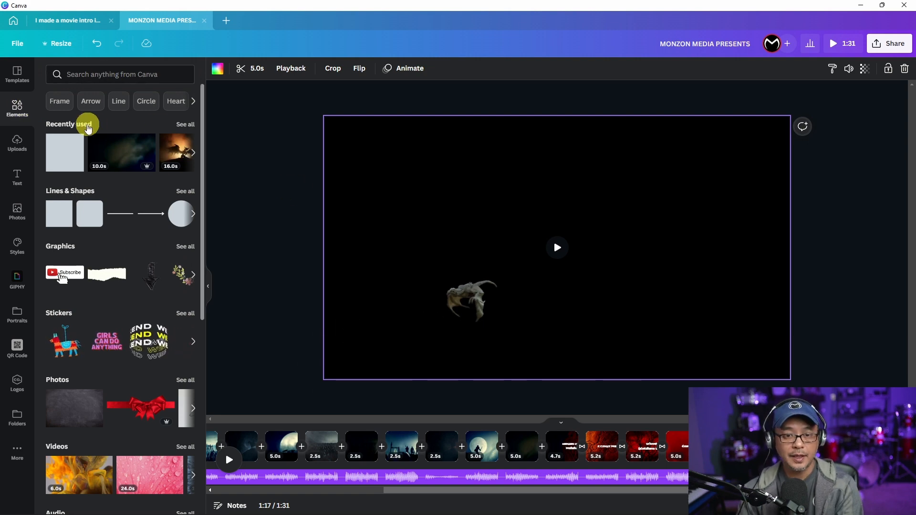
Step: Add a 'fire particles' video and stretch it to cover the dragon page
click(104, 72)
text(fire)
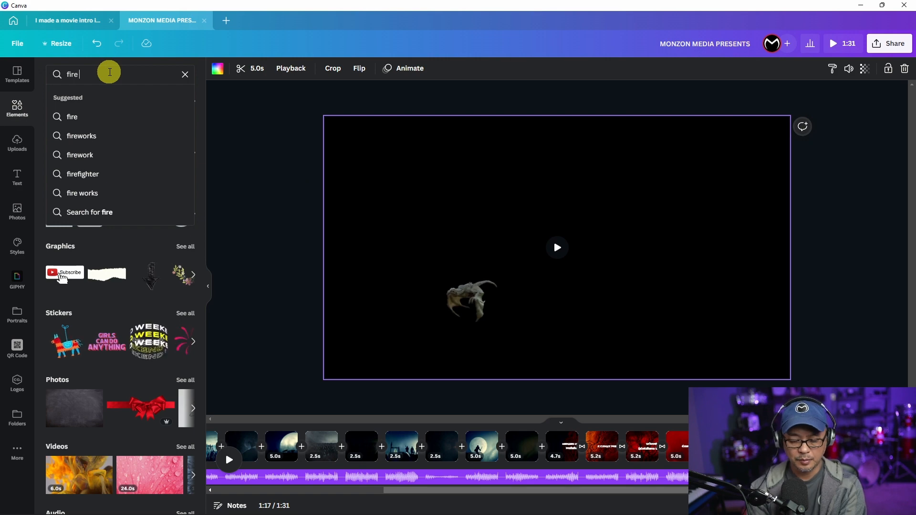
text( particles)
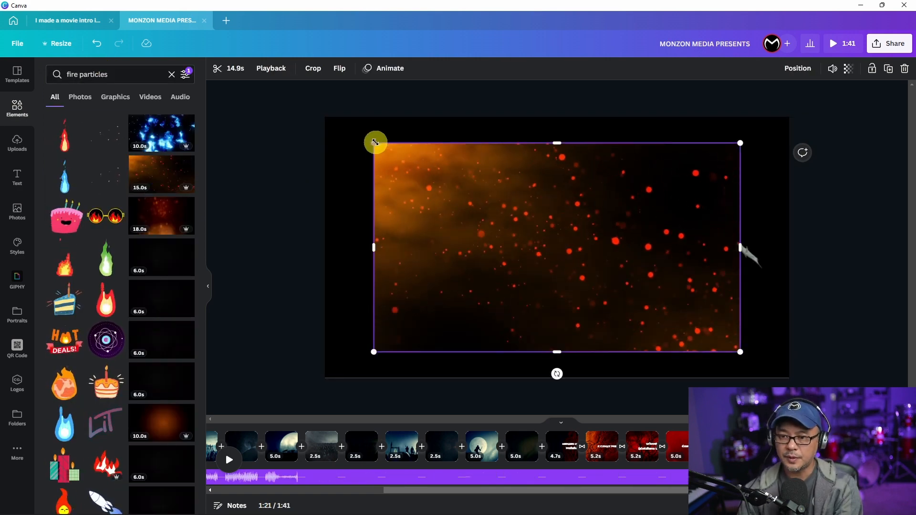
drag(374, 143, 318, 131)
drag(740, 351, 800, 384)
Step: Set the fire overlay's transparency to 30
click(848, 68)
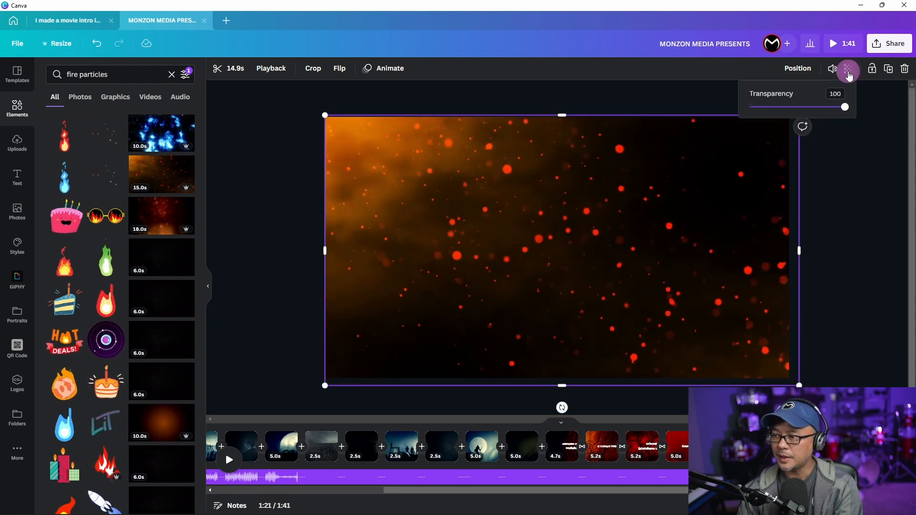
click(787, 107)
drag(788, 107, 778, 109)
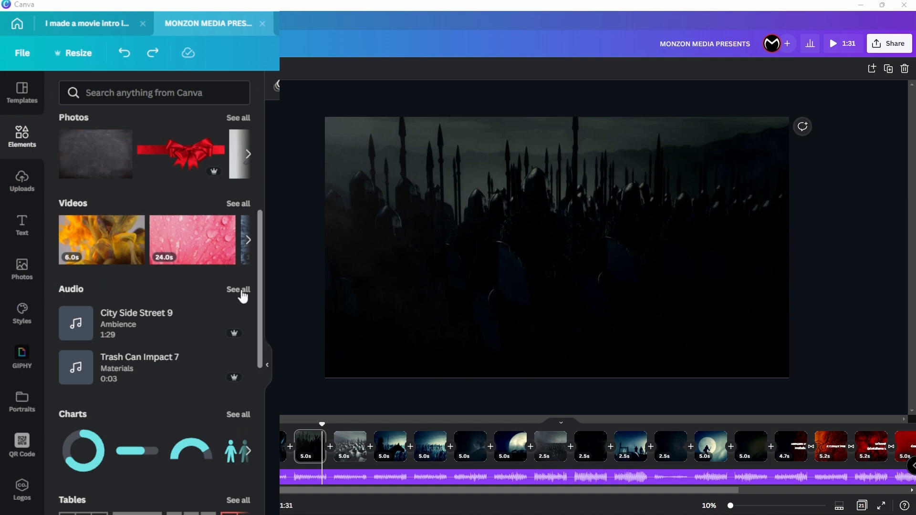
Step: Add the recently used 'Sci Fi Alien Heart' track beneath the Force Matrix soundtrack
click(240, 291)
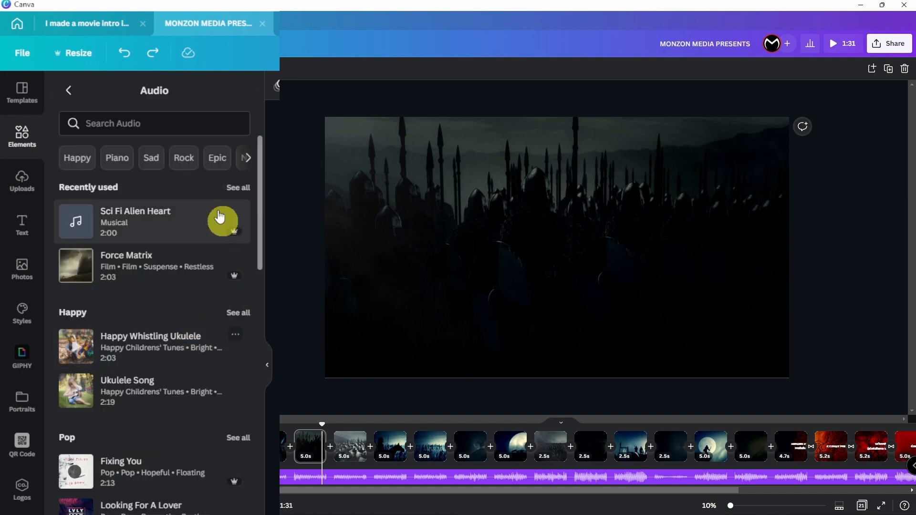
scroll(162, 363, down, 8)
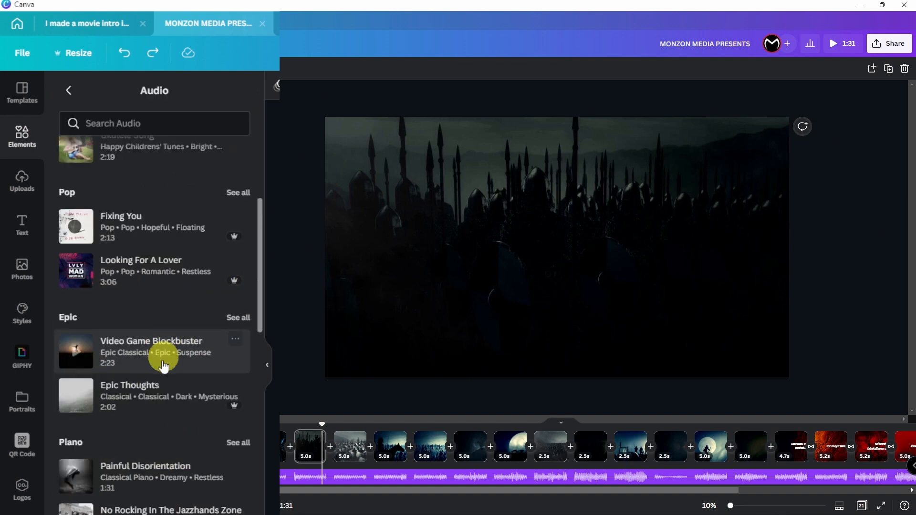
scroll(160, 387, up, 8)
click(238, 188)
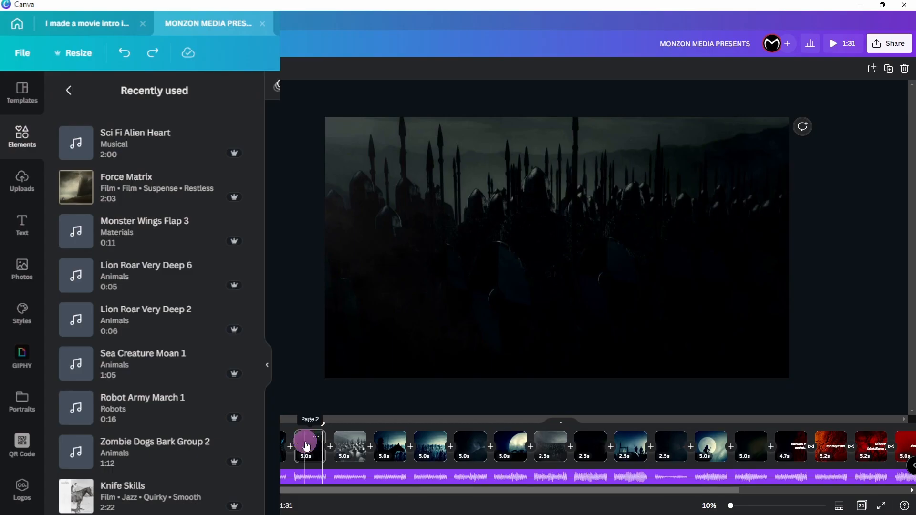
click(306, 446)
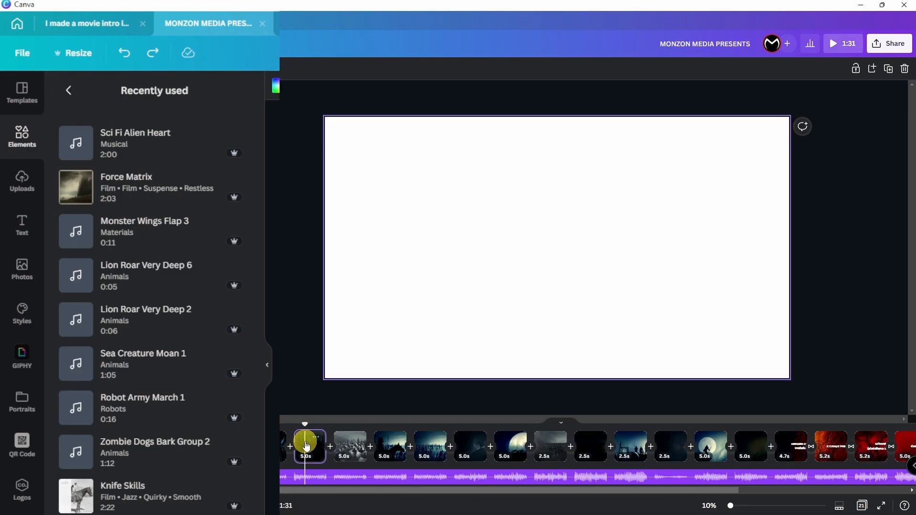
drag(134, 144, 394, 184)
double_click(338, 478)
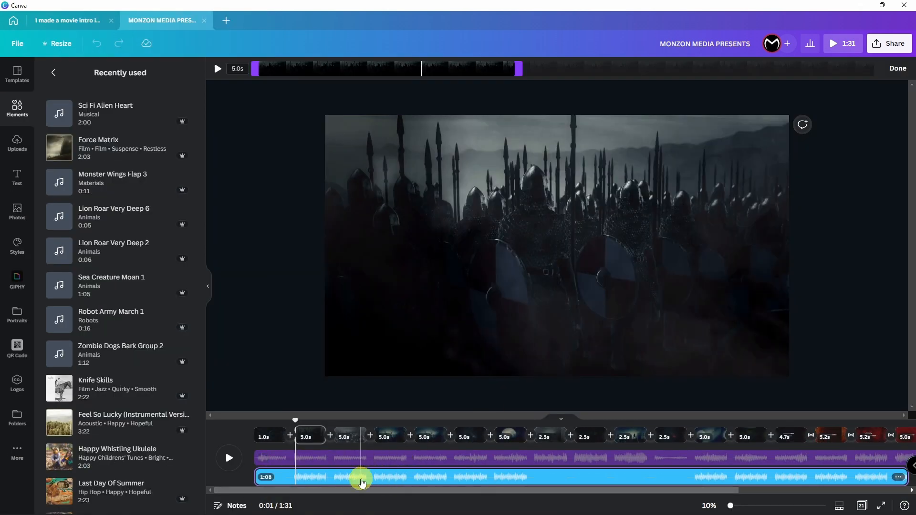
drag(268, 480, 327, 461)
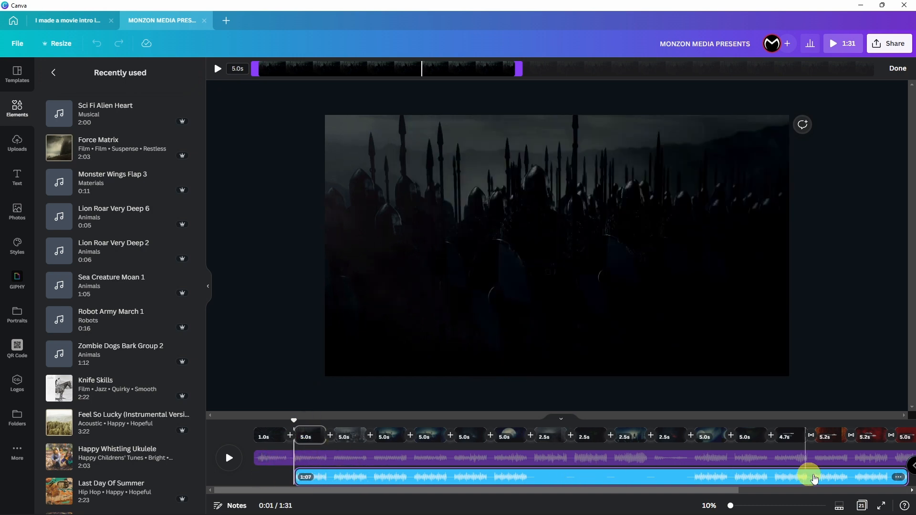
drag(906, 474, 506, 473)
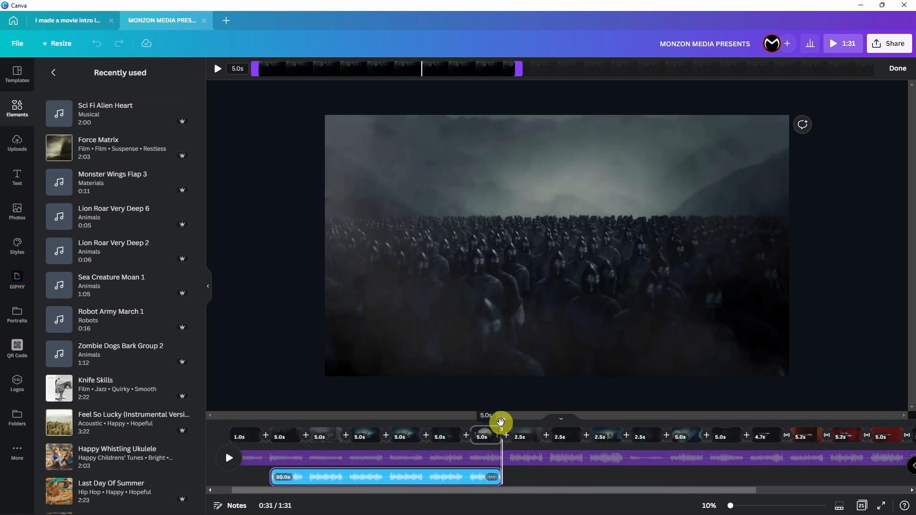
drag(501, 423, 292, 481)
click(492, 478)
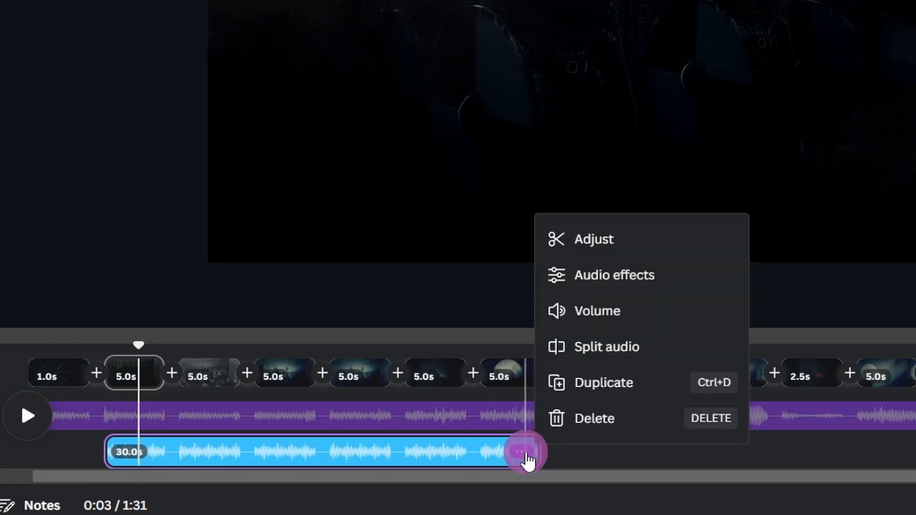
click(651, 312)
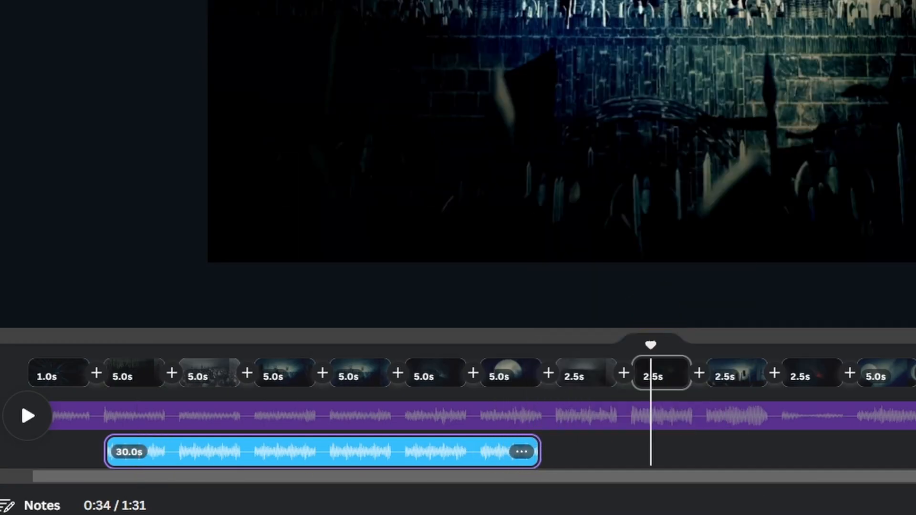
drag(847, 95, 828, 97)
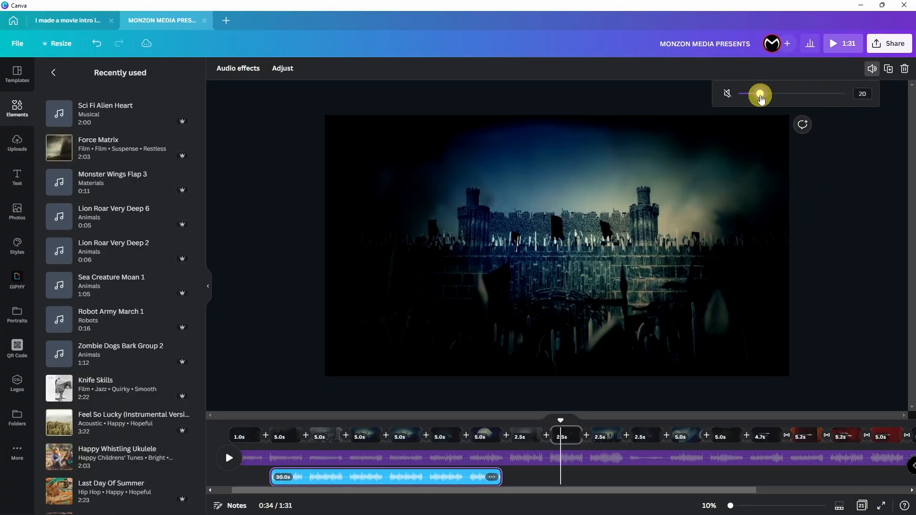
click(278, 430)
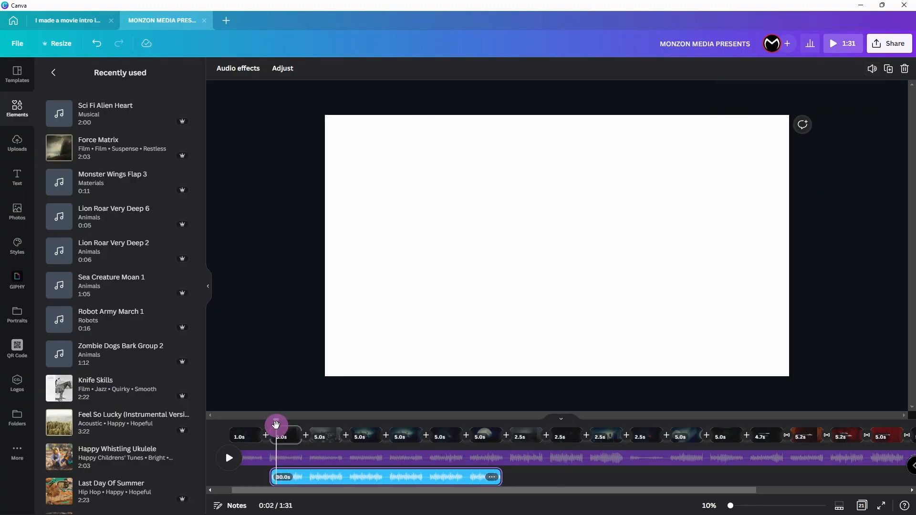
key(space)
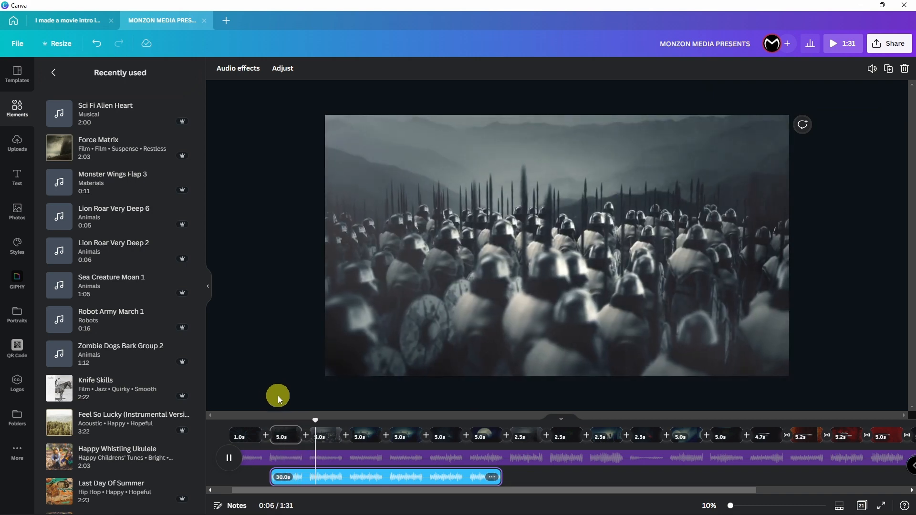
key(space)
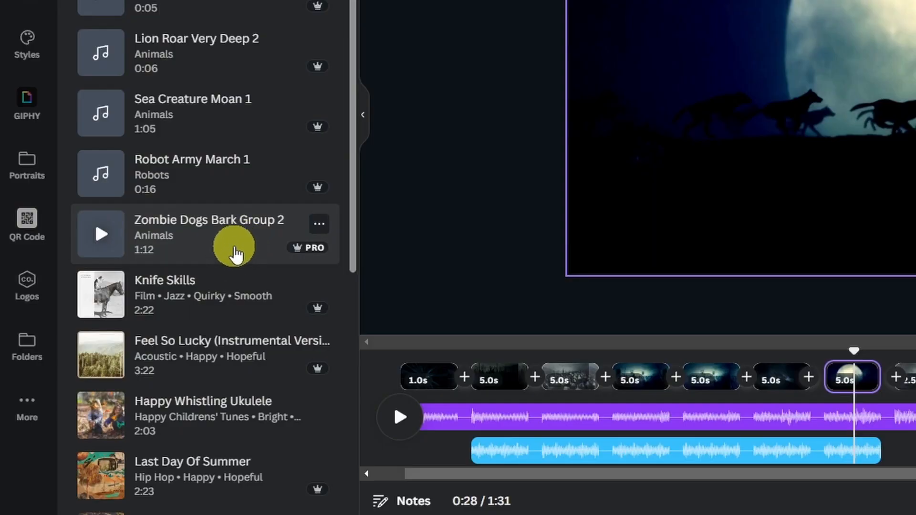
Step: Add Zombie Dogs Bark Group 2 and trim it to 5 seconds under the wolves scene
drag(237, 253, 851, 79)
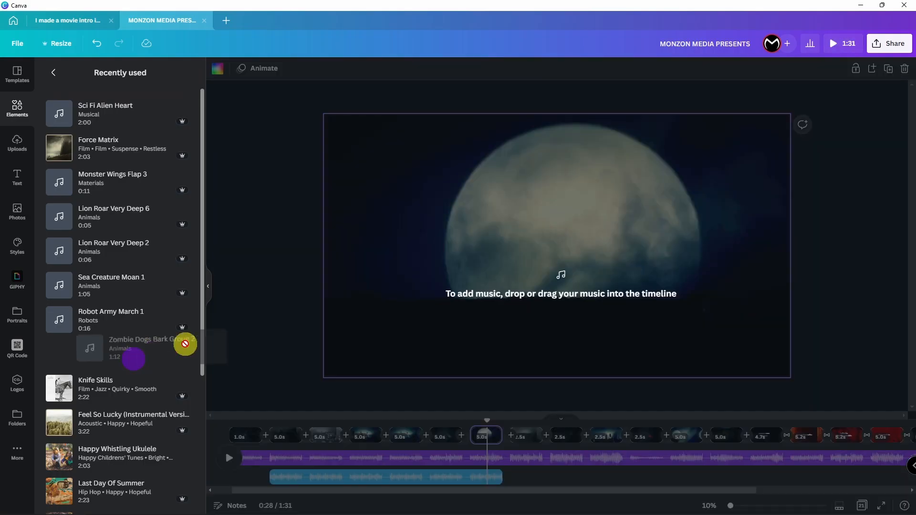
drag(486, 472, 477, 473)
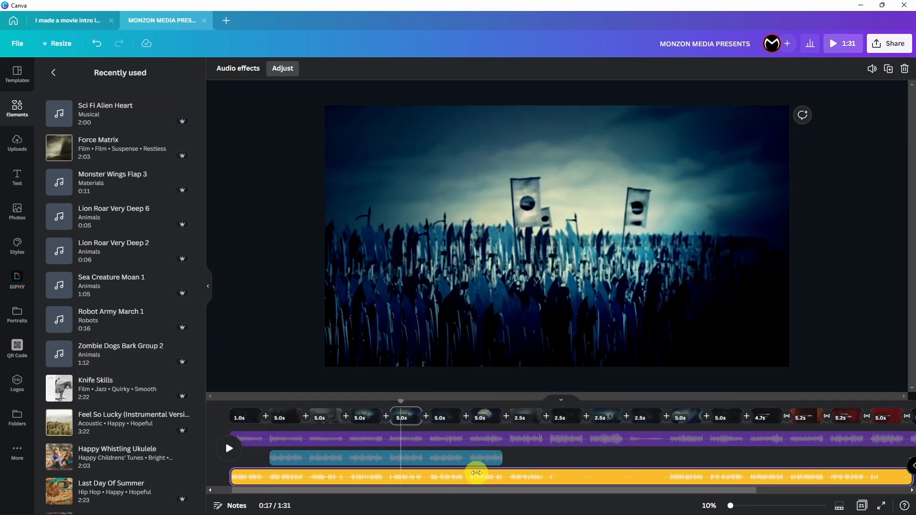
click(492, 417)
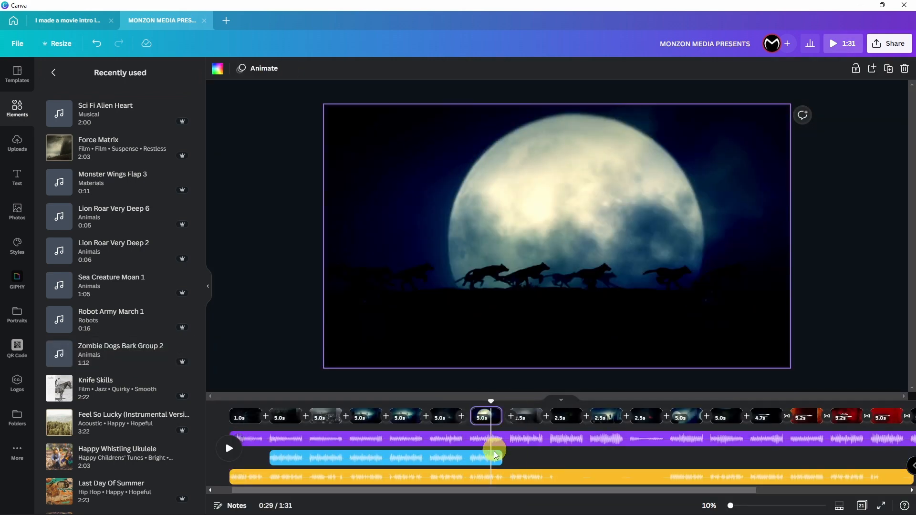
click(491, 472)
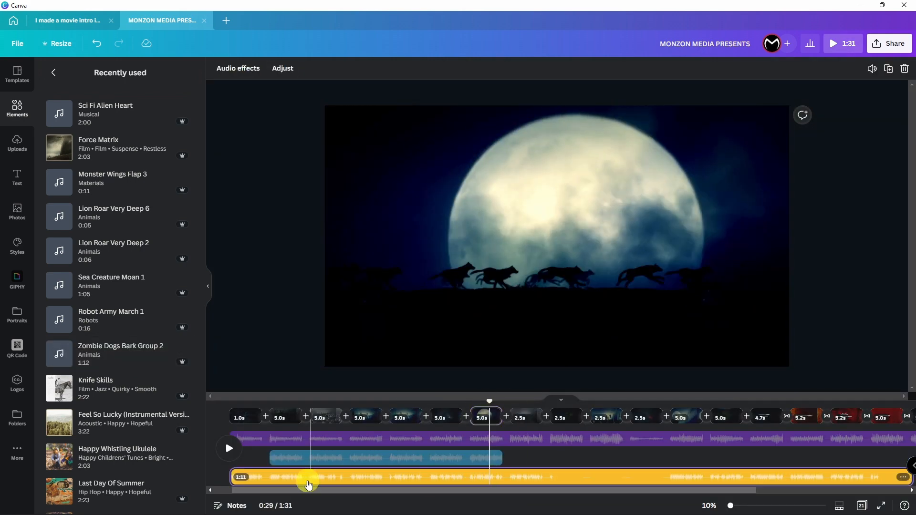
drag(232, 477, 409, 470)
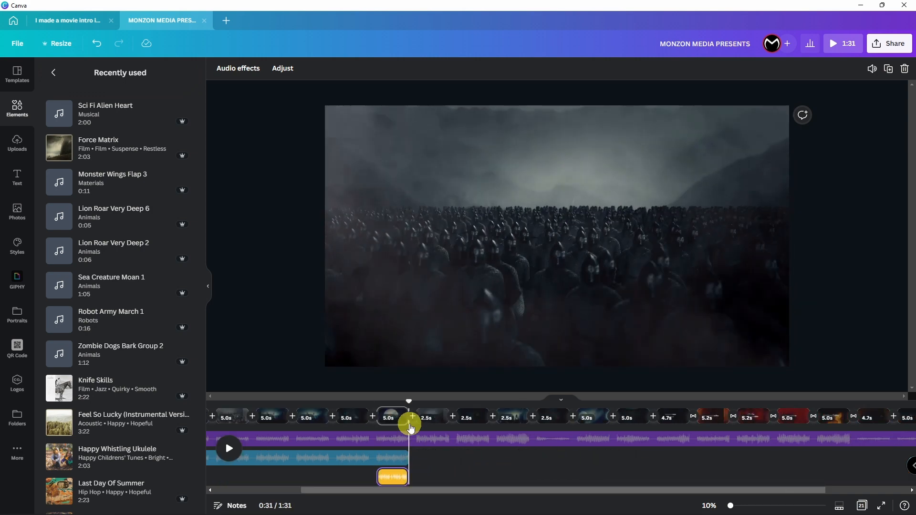
Step: Preview the wolves scene with the barking and check the bark sound's volume
drag(409, 404, 370, 406)
key(space)
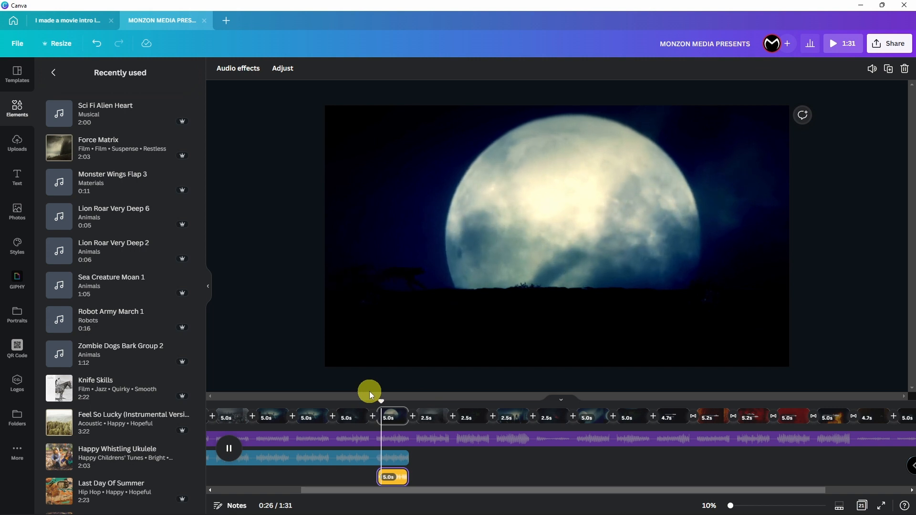
key(space)
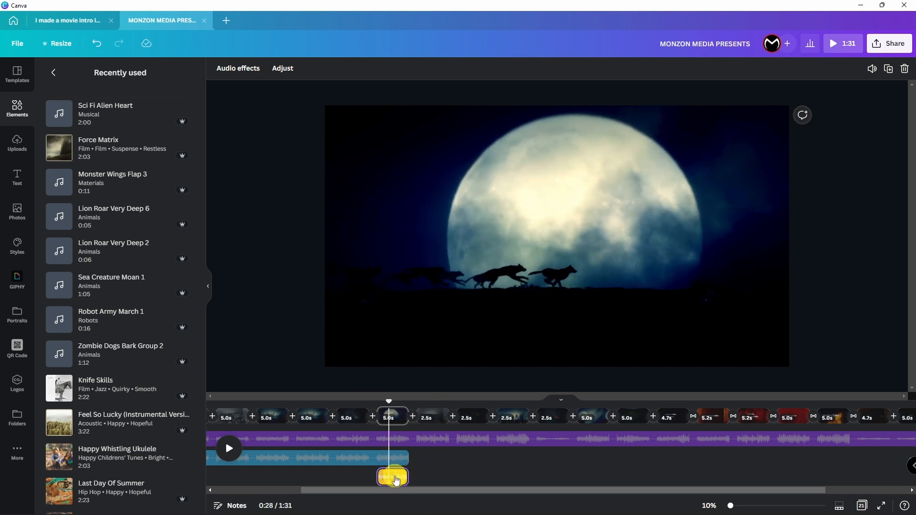
click(395, 481)
click(873, 71)
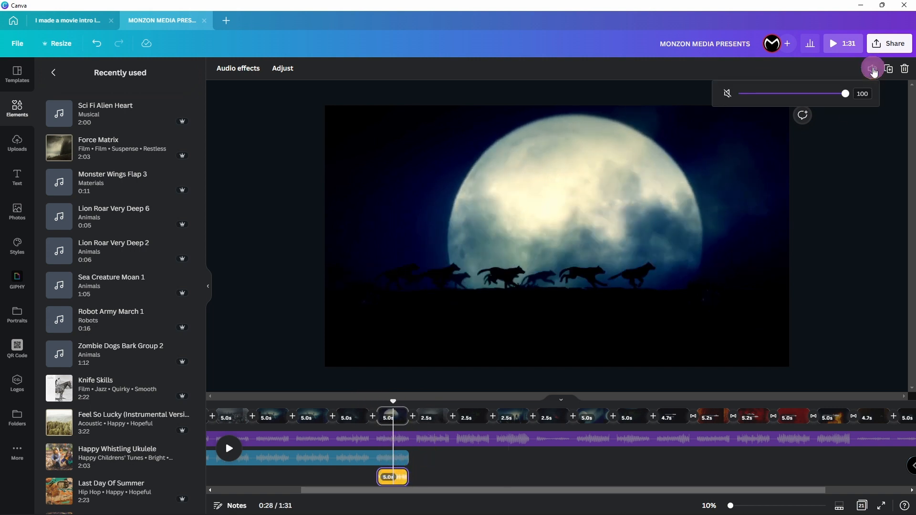
key(space)
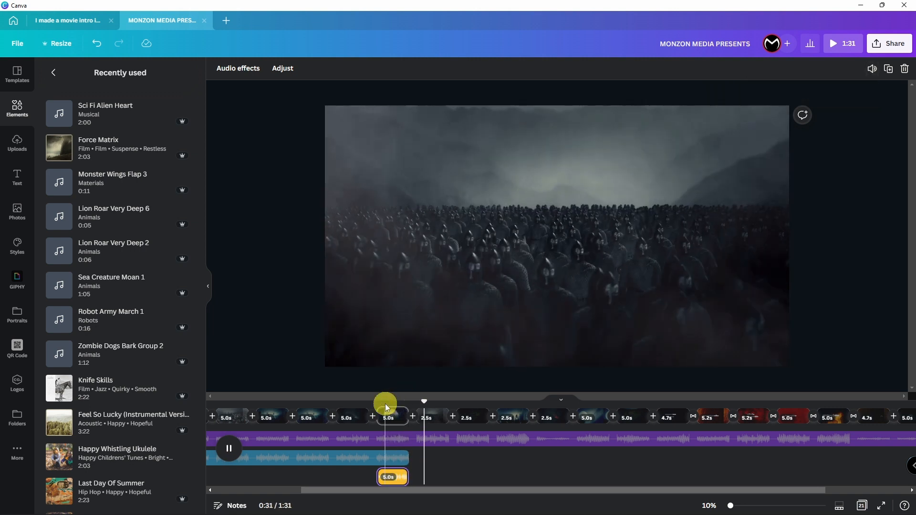
Step: Select the later 2.5s scene clip and drag its edge
click(432, 416)
click(555, 416)
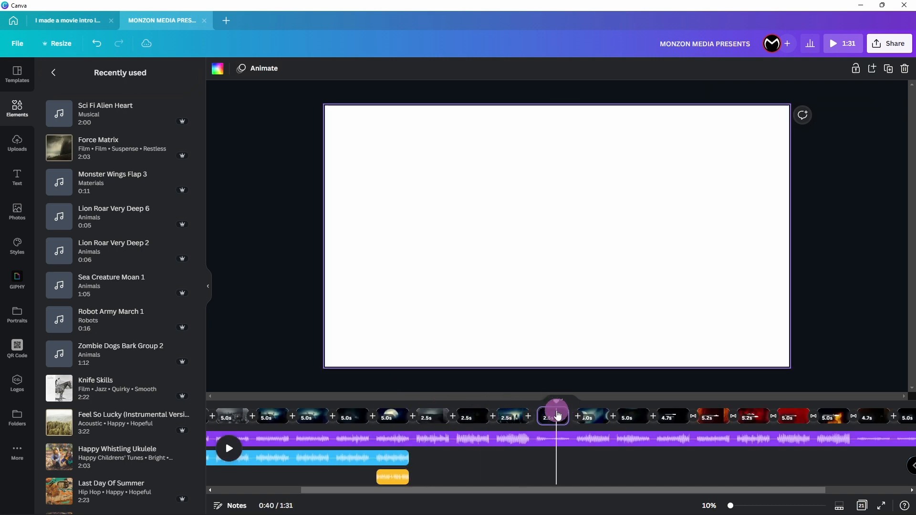
drag(596, 420, 524, 414)
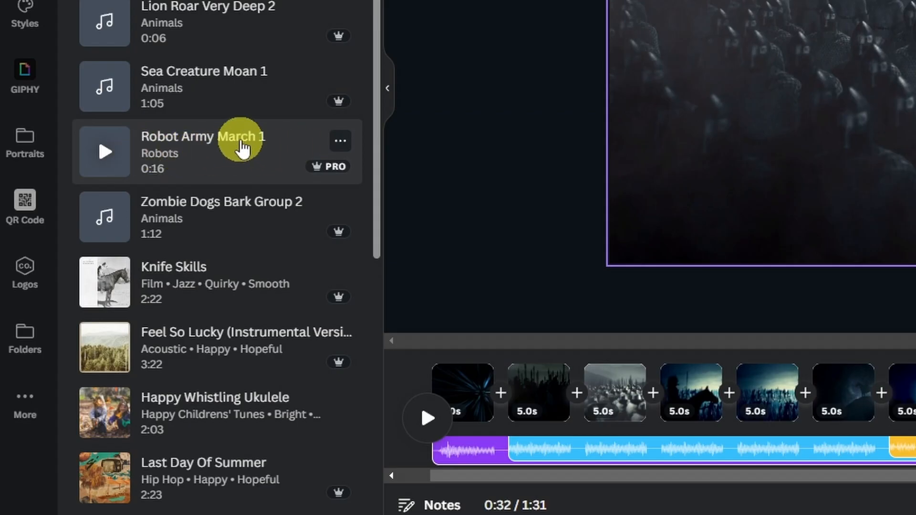
Step: Add Robot Army March 1 and place it after the earlier sound layer
click(105, 152)
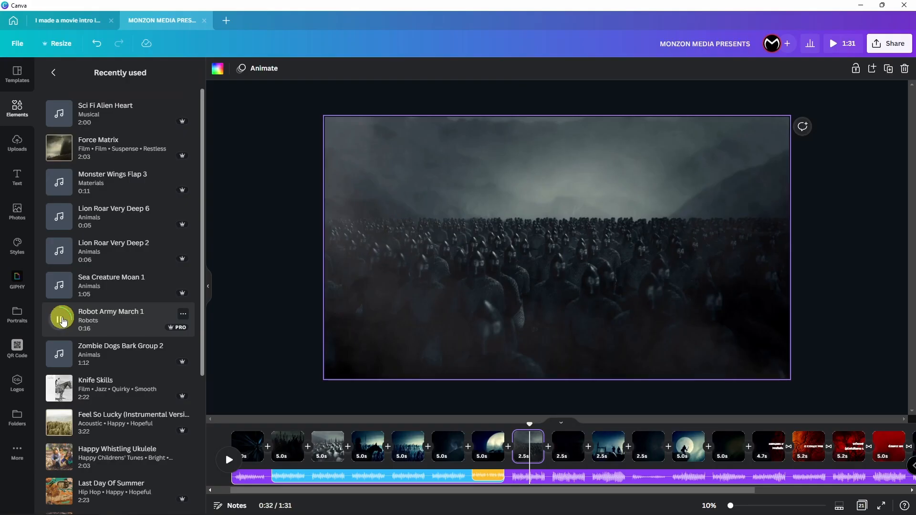
drag(59, 324, 411, 241)
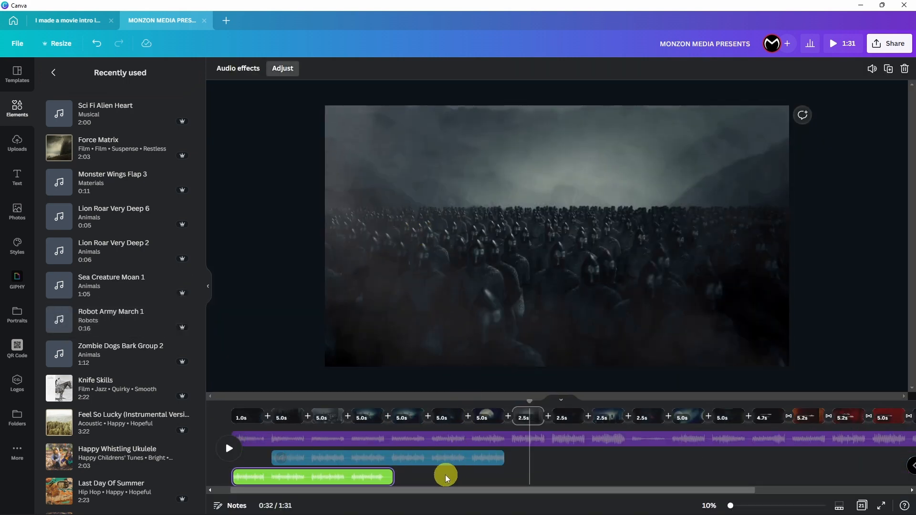
drag(340, 476, 615, 459)
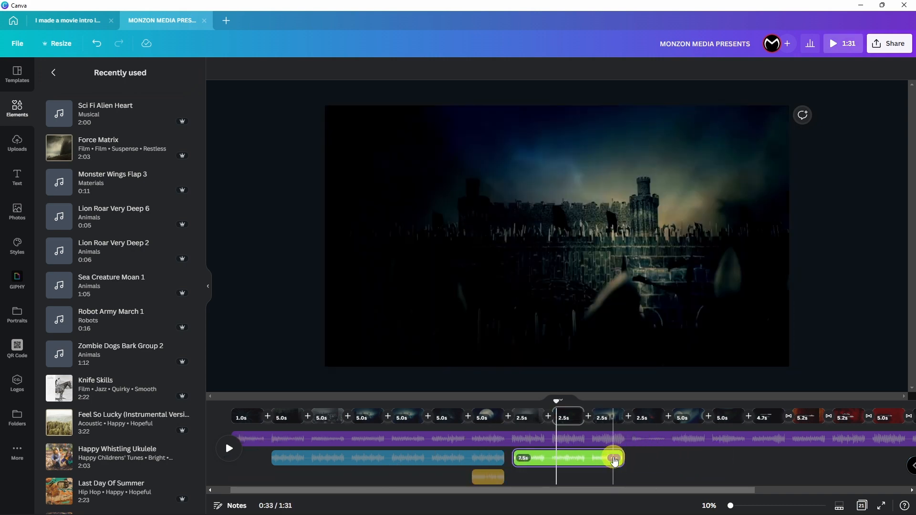
Step: Open the marching clip's fade settings, lower its volume, and play it back
right_click(614, 459)
click(674, 365)
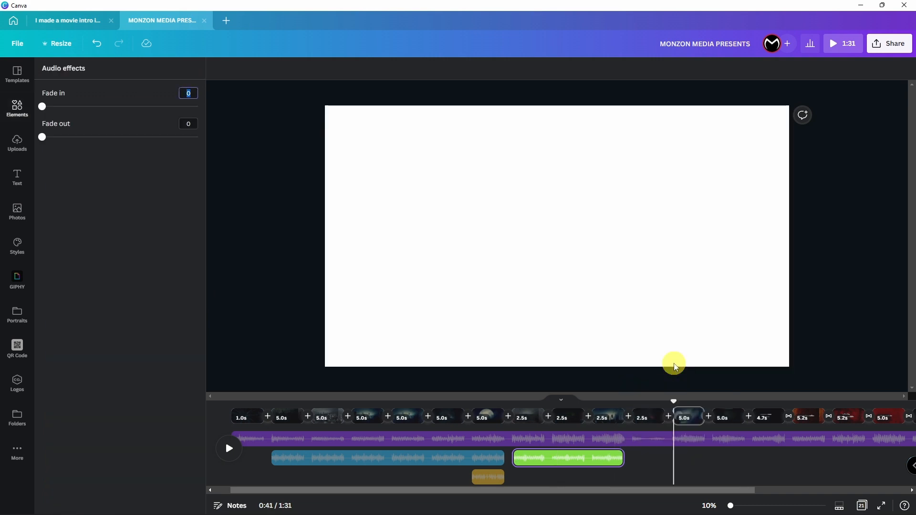
click(599, 458)
click(873, 69)
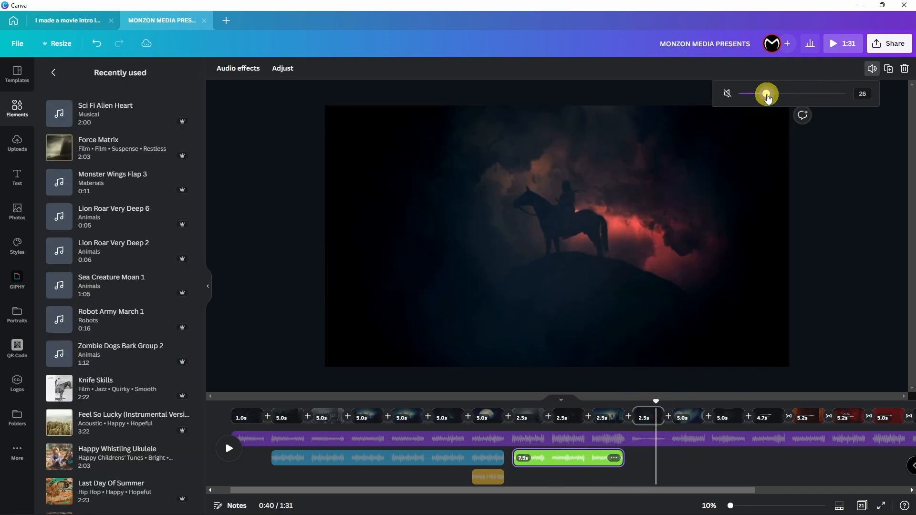
click(494, 457)
key(space)
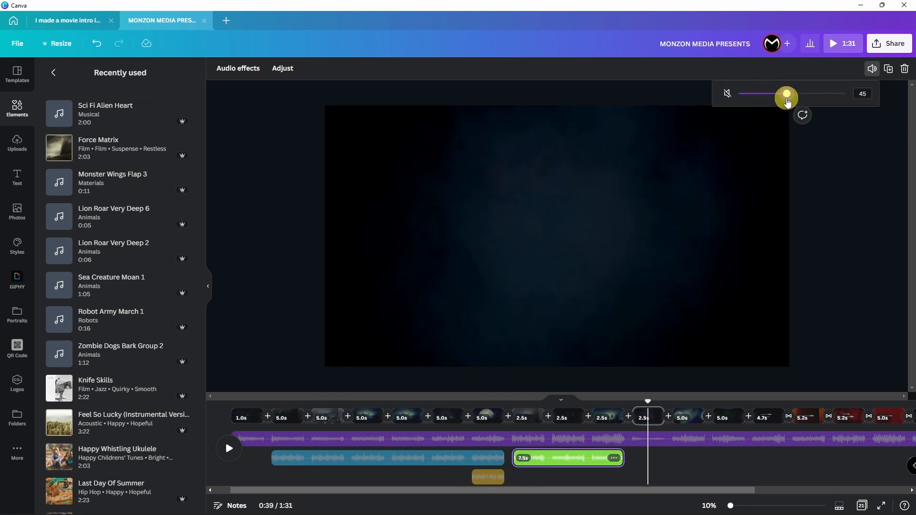
Step: Shorten the end of the earlier 30-second sound layer
click(439, 458)
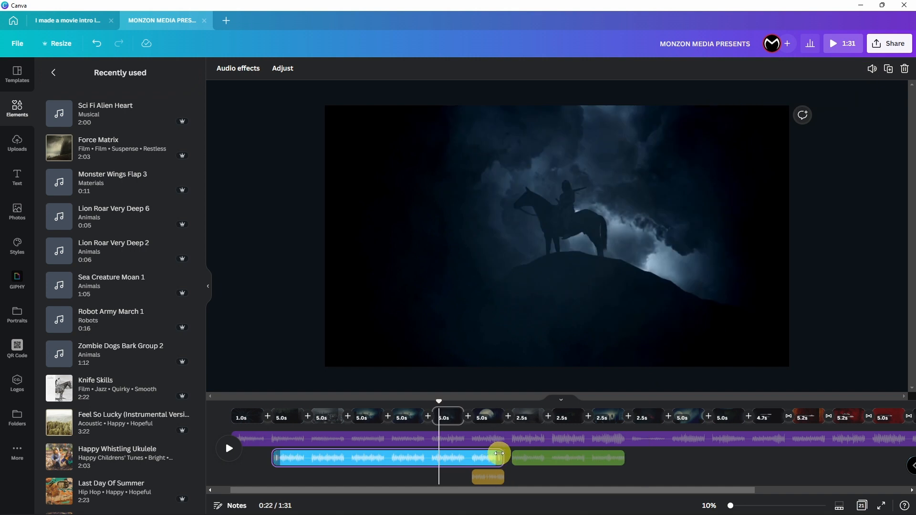
drag(499, 454, 465, 455)
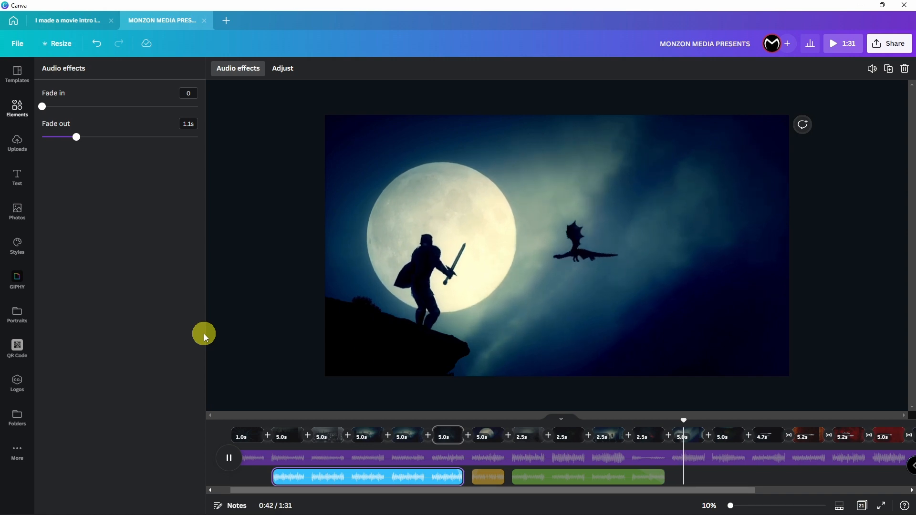
click(693, 435)
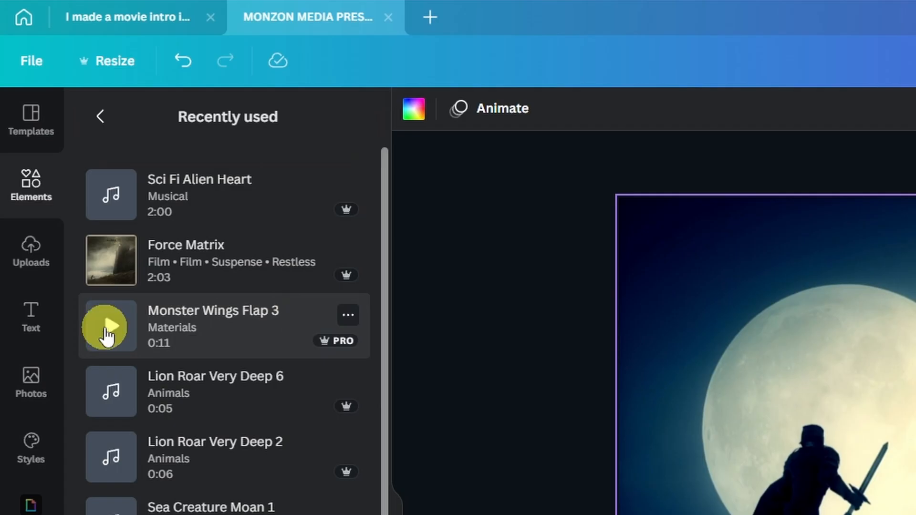
Step: Add Monster Wings Flap 3 under the knight-and-dragon scene and play it
click(106, 329)
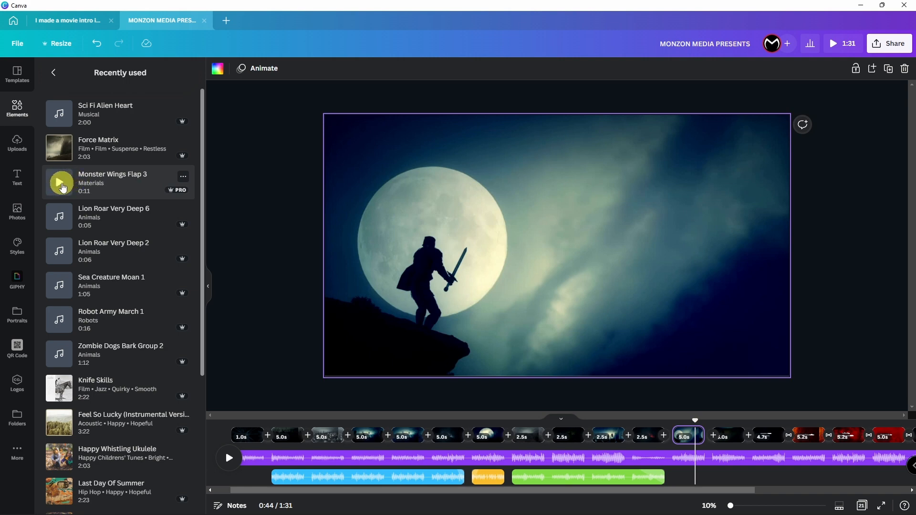
drag(62, 187, 460, 211)
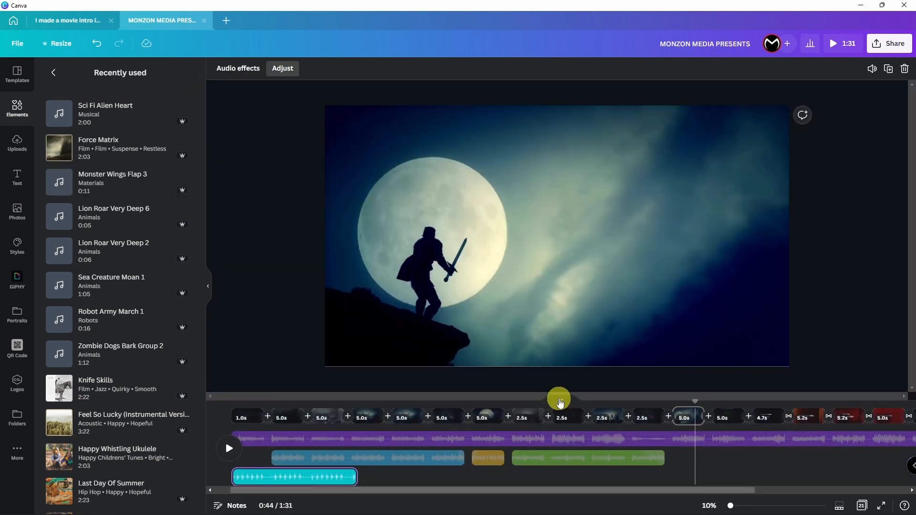
click(685, 415)
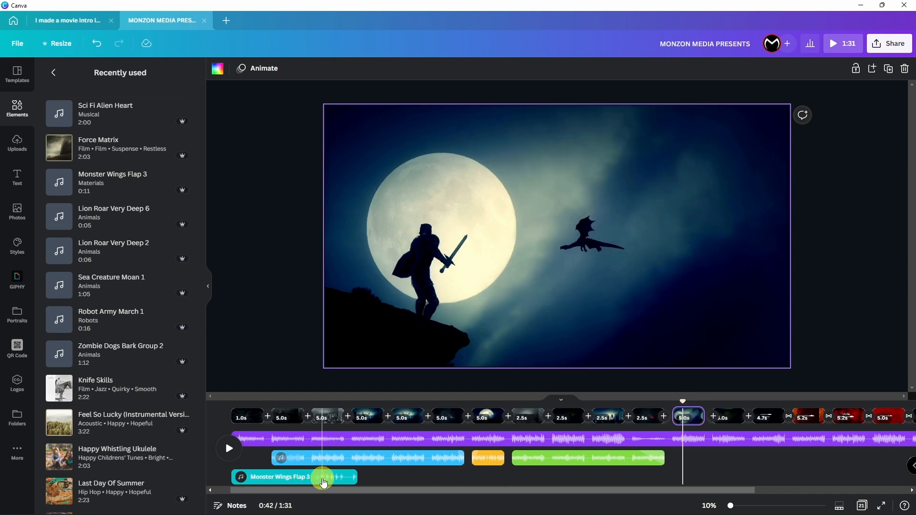
drag(300, 477, 703, 477)
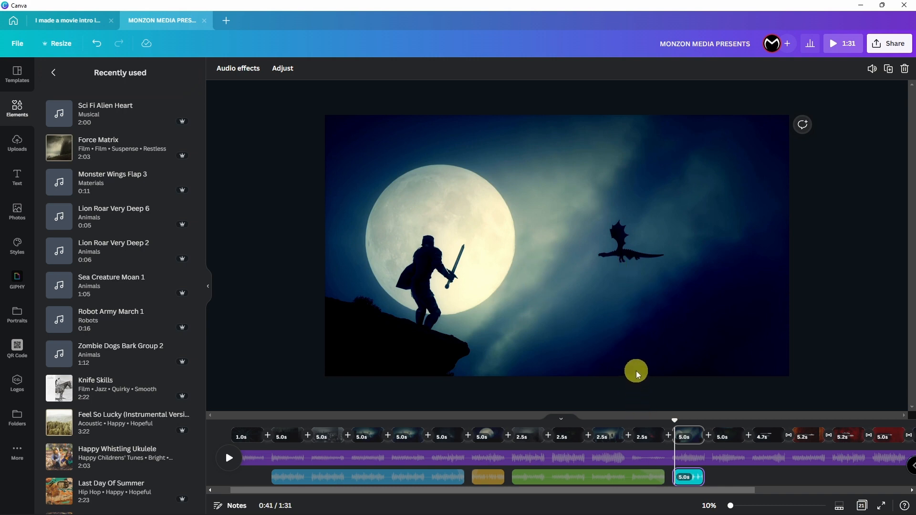
key(space)
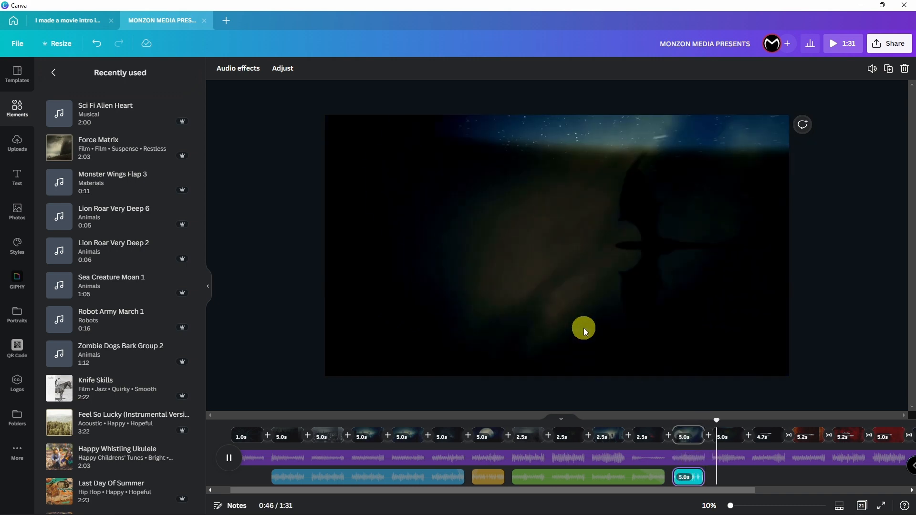
Step: Turn the wings sound down to about 59 and replay the dragon scene
click(754, 477)
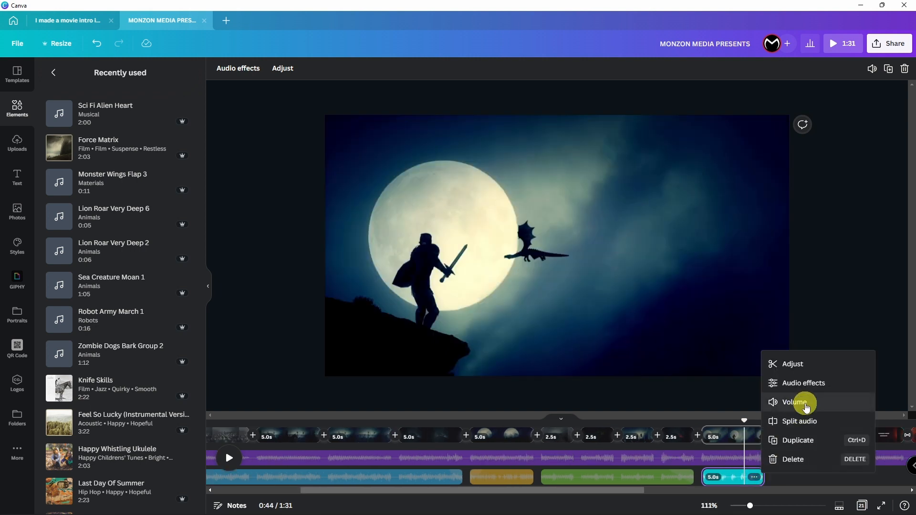
click(805, 404)
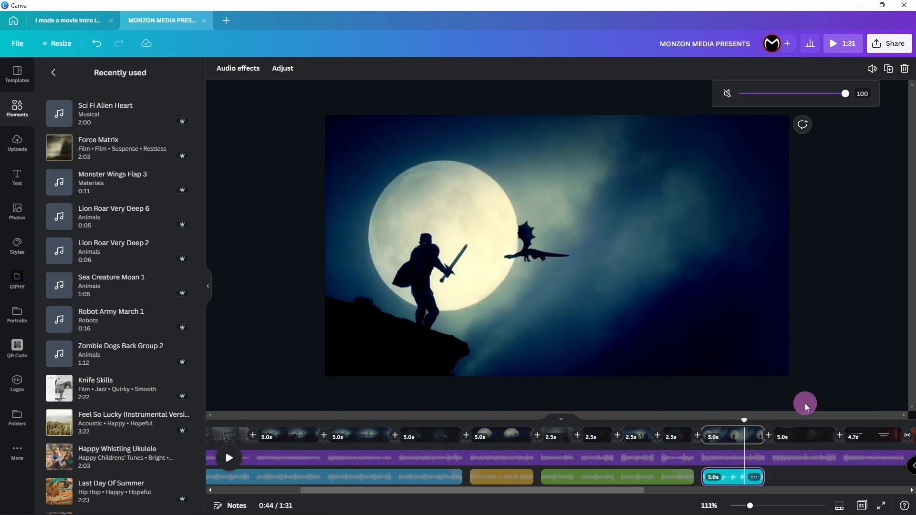
drag(821, 98, 794, 102)
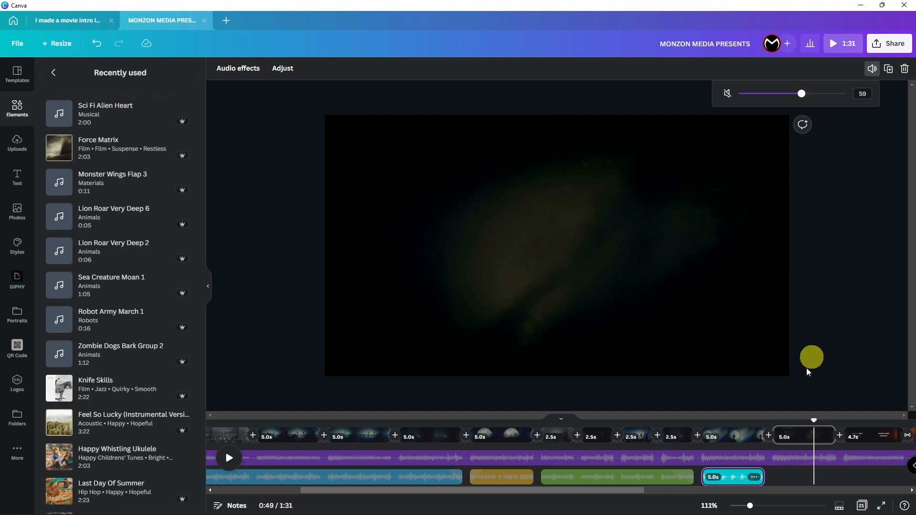
click(712, 439)
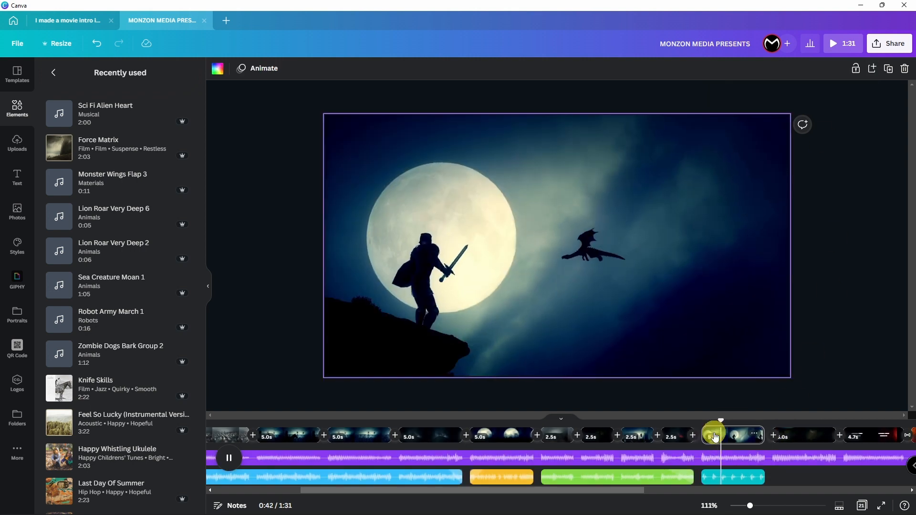